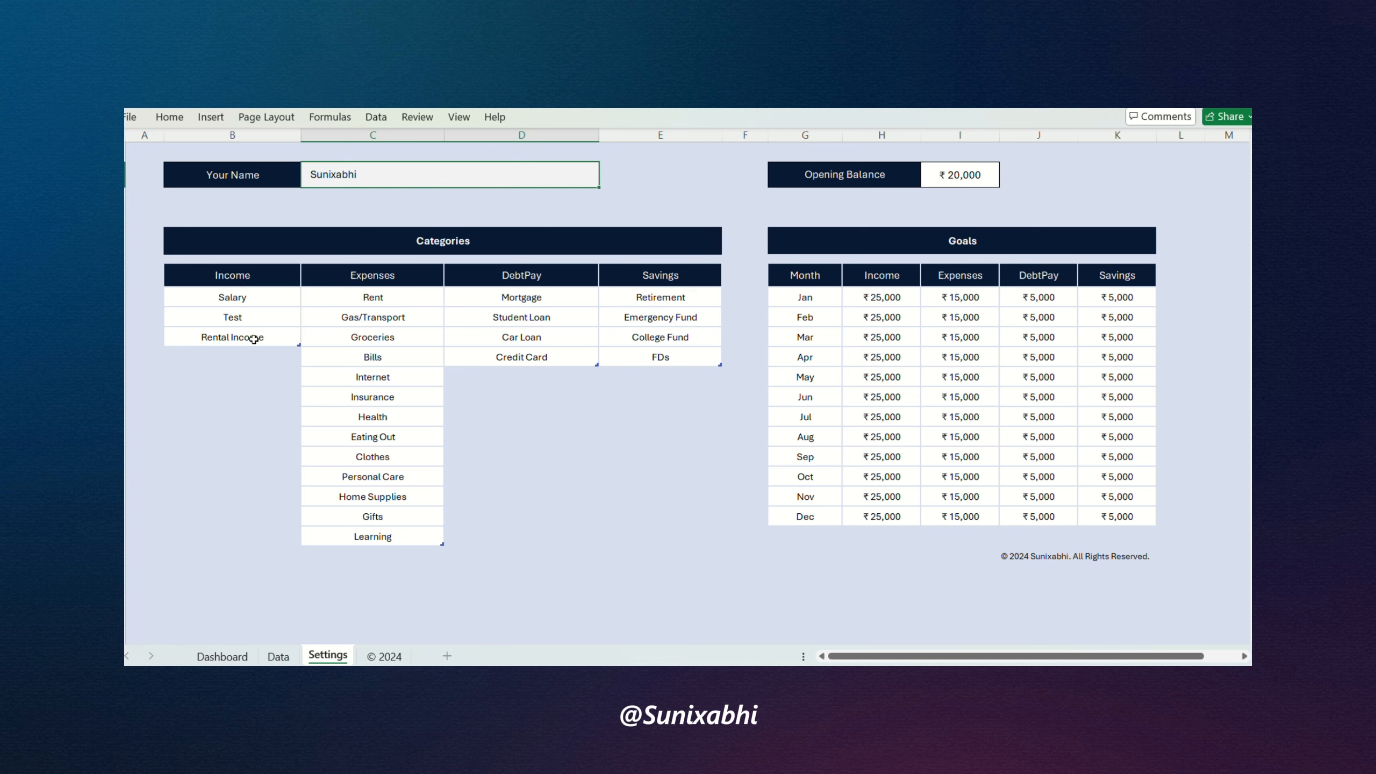
- Add "Test" as a new entry at the end of the Income category list on the Settings sheet
left_click(234, 353)
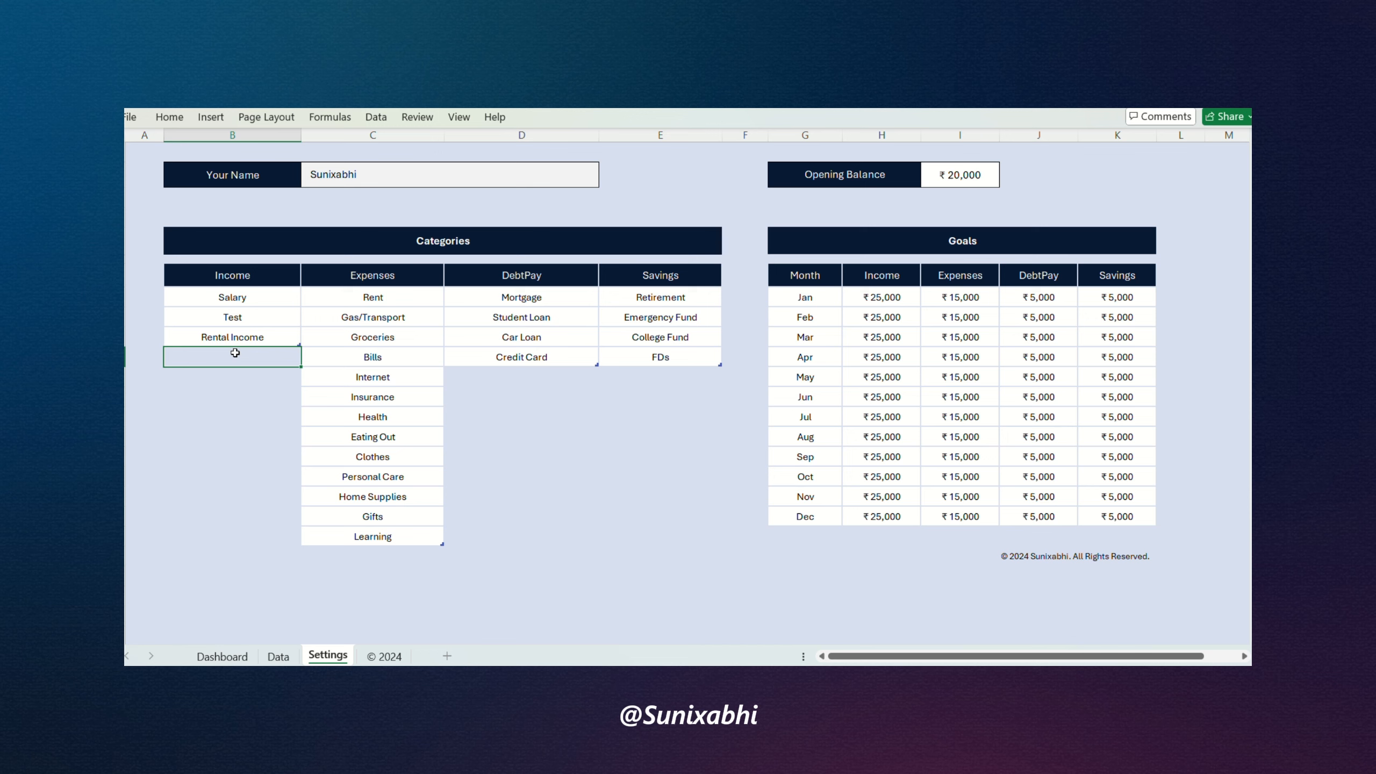
type("T")
key("Return")
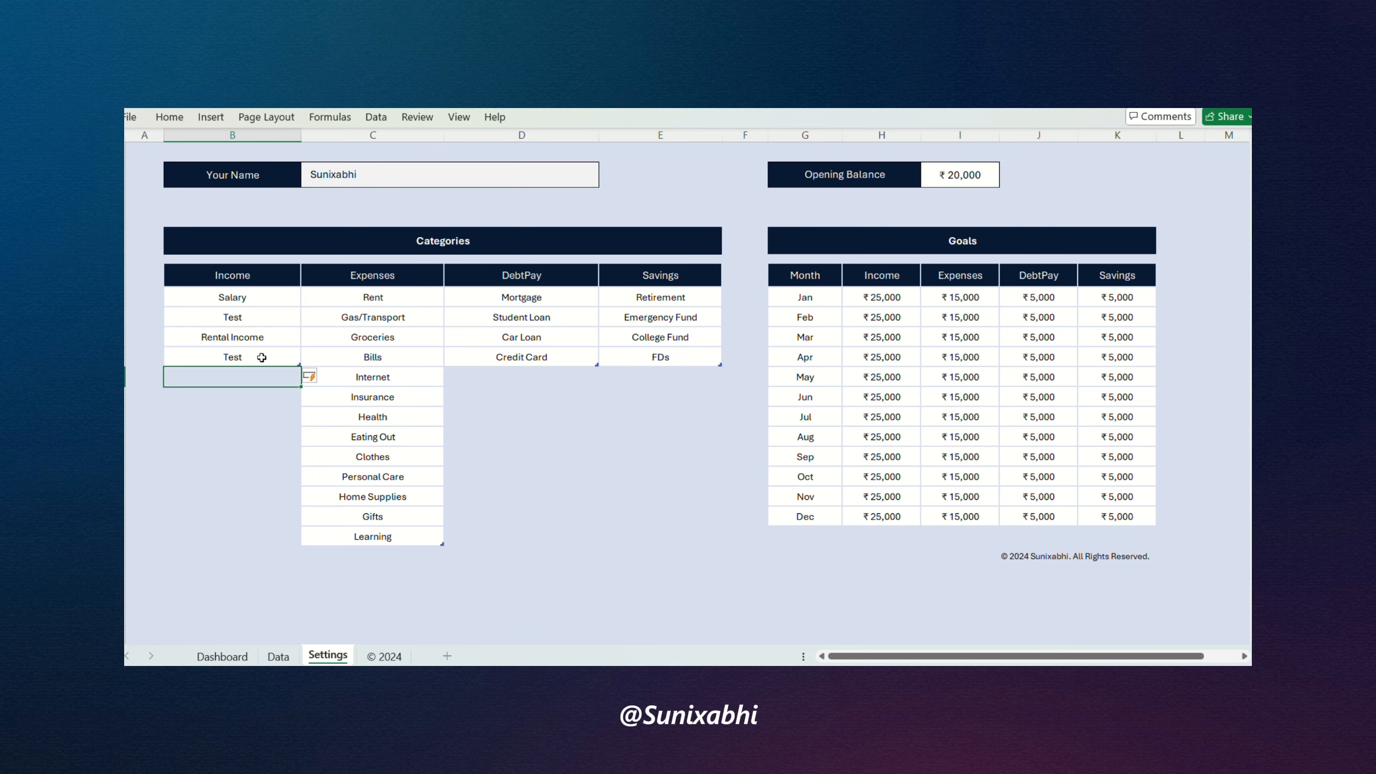
- On the Data sheet, change the Type of entry 1 to the last "Test" option
left_click(277, 656)
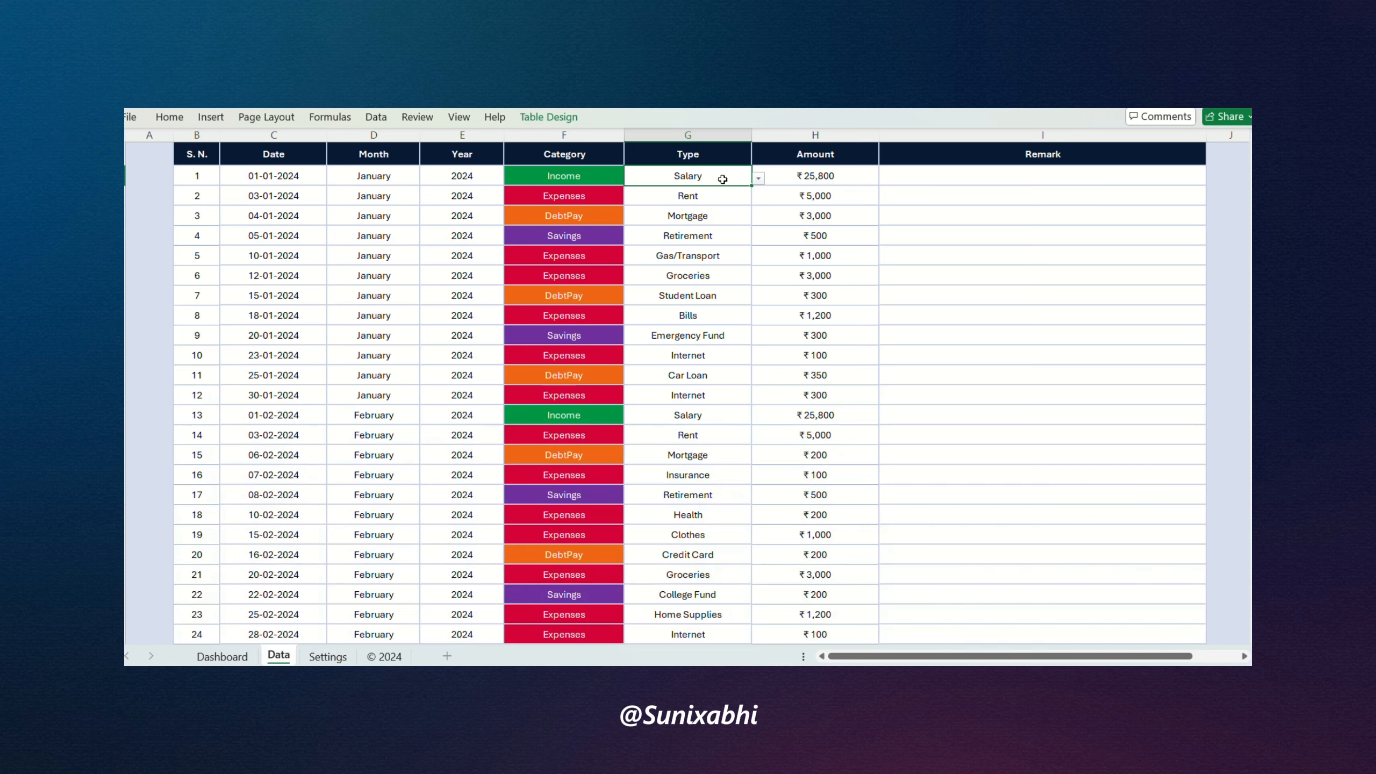
left_click(758, 178)
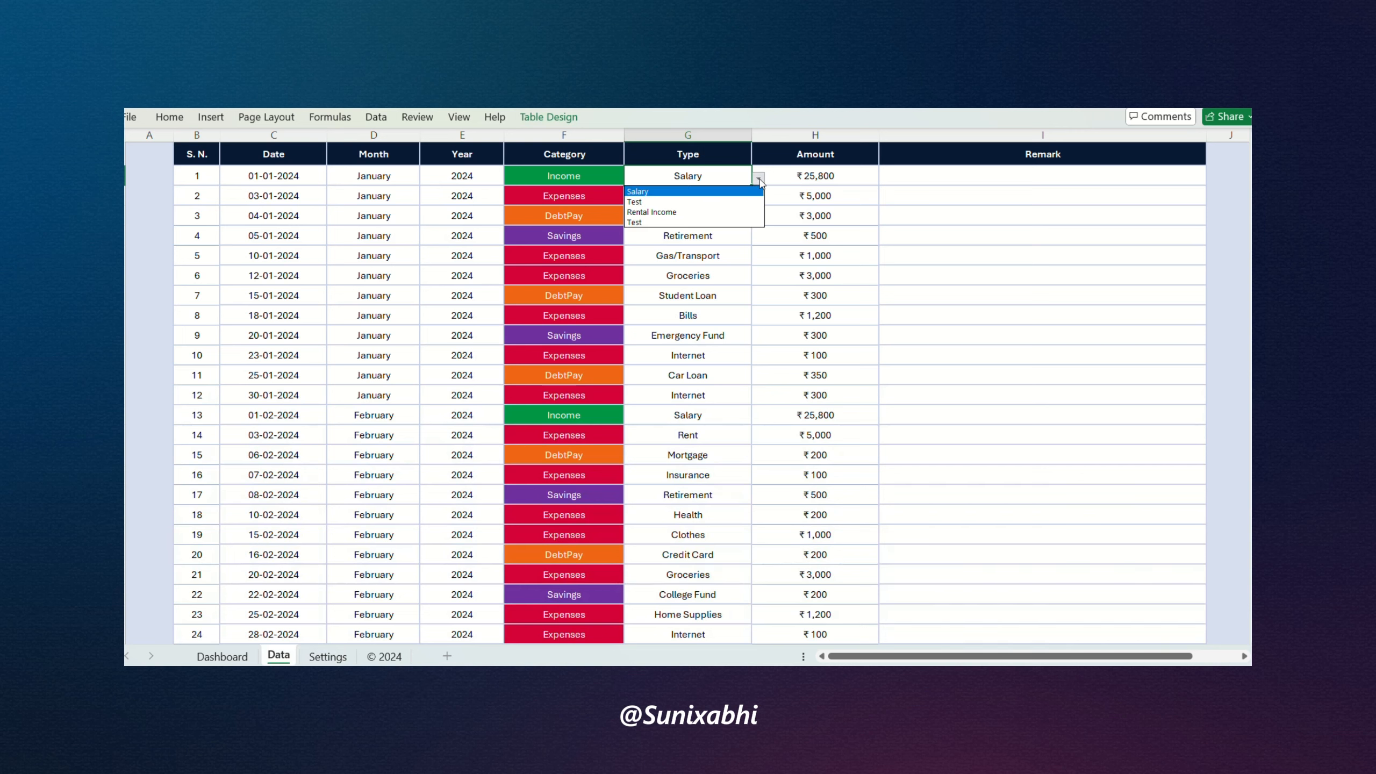
left_click(678, 222)
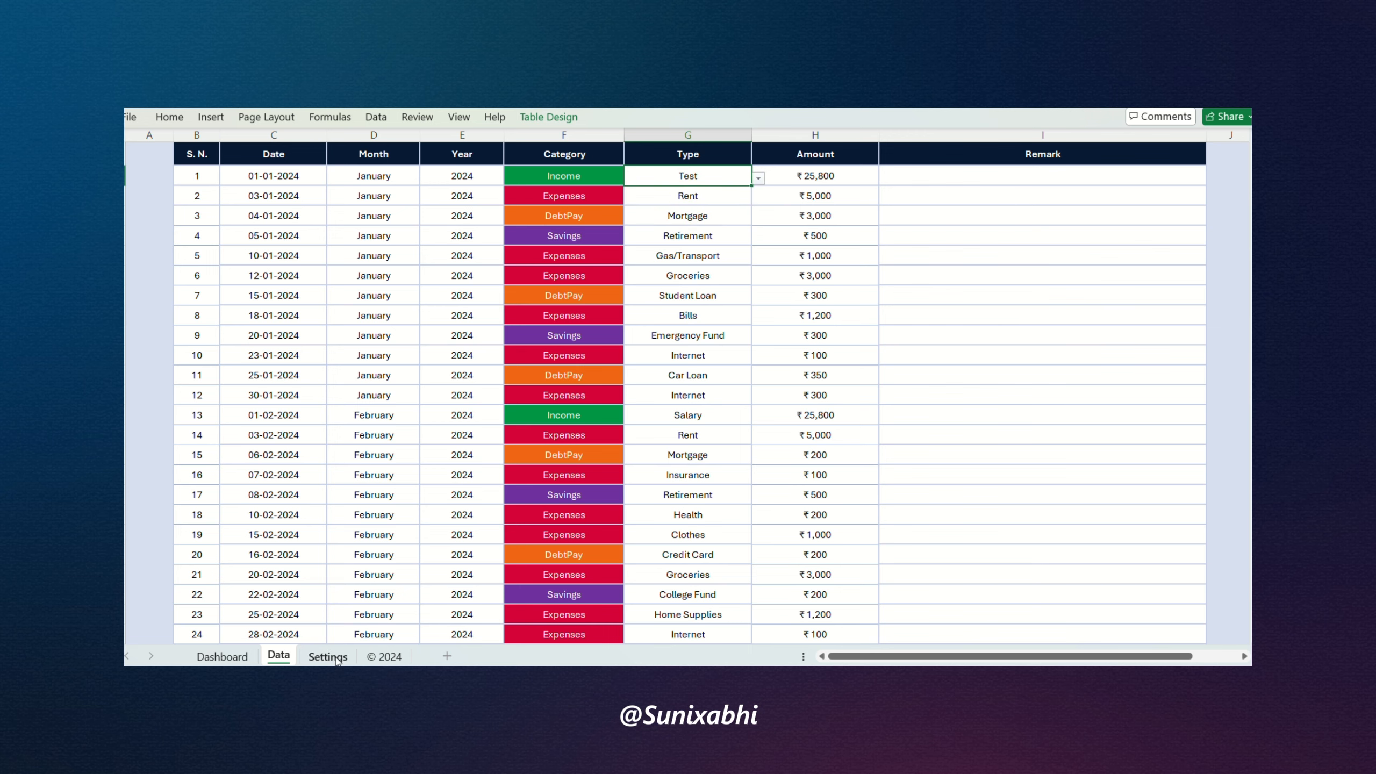
- Compare the Income categories on the Settings sheet with the Type options offered for entry 1 on the Data sheet
left_click(328, 656)
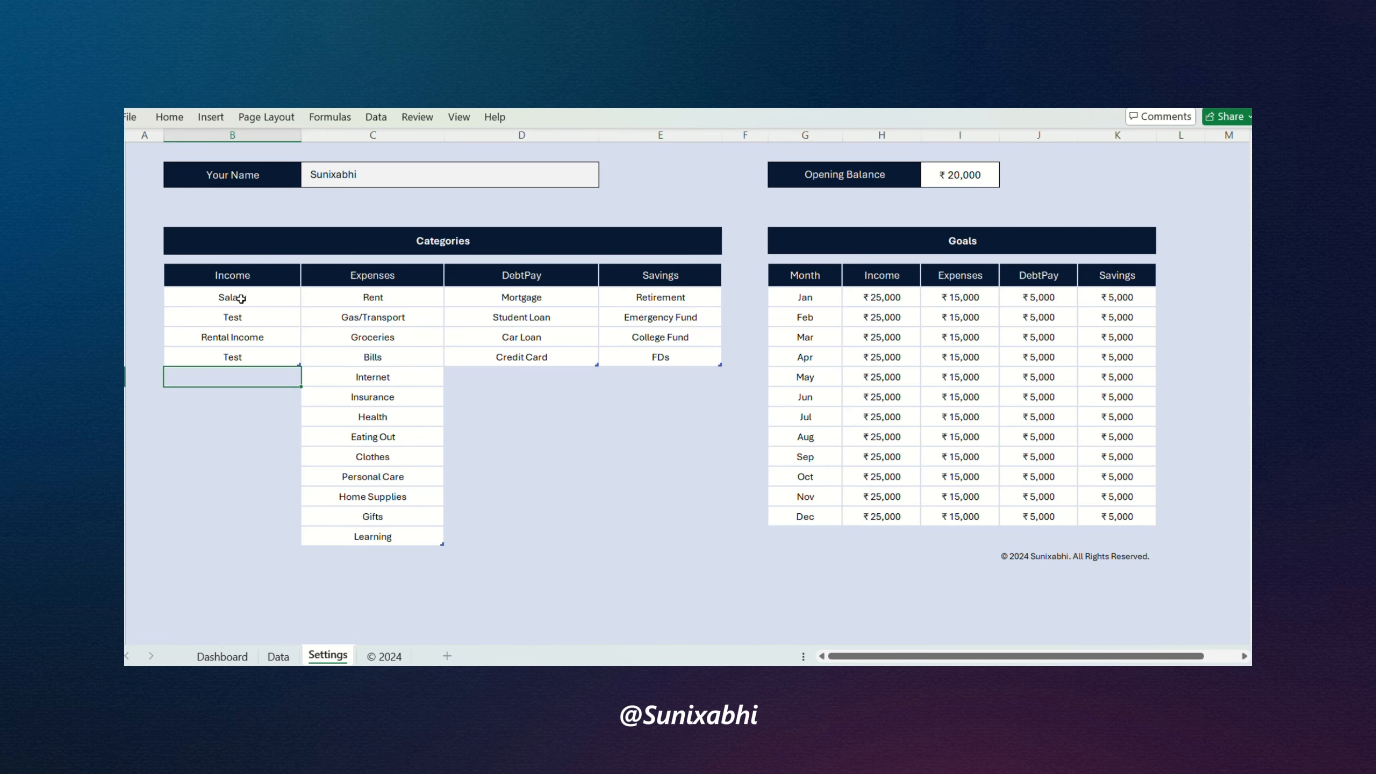
left_click_drag(242, 299, 240, 354)
left_click(278, 657)
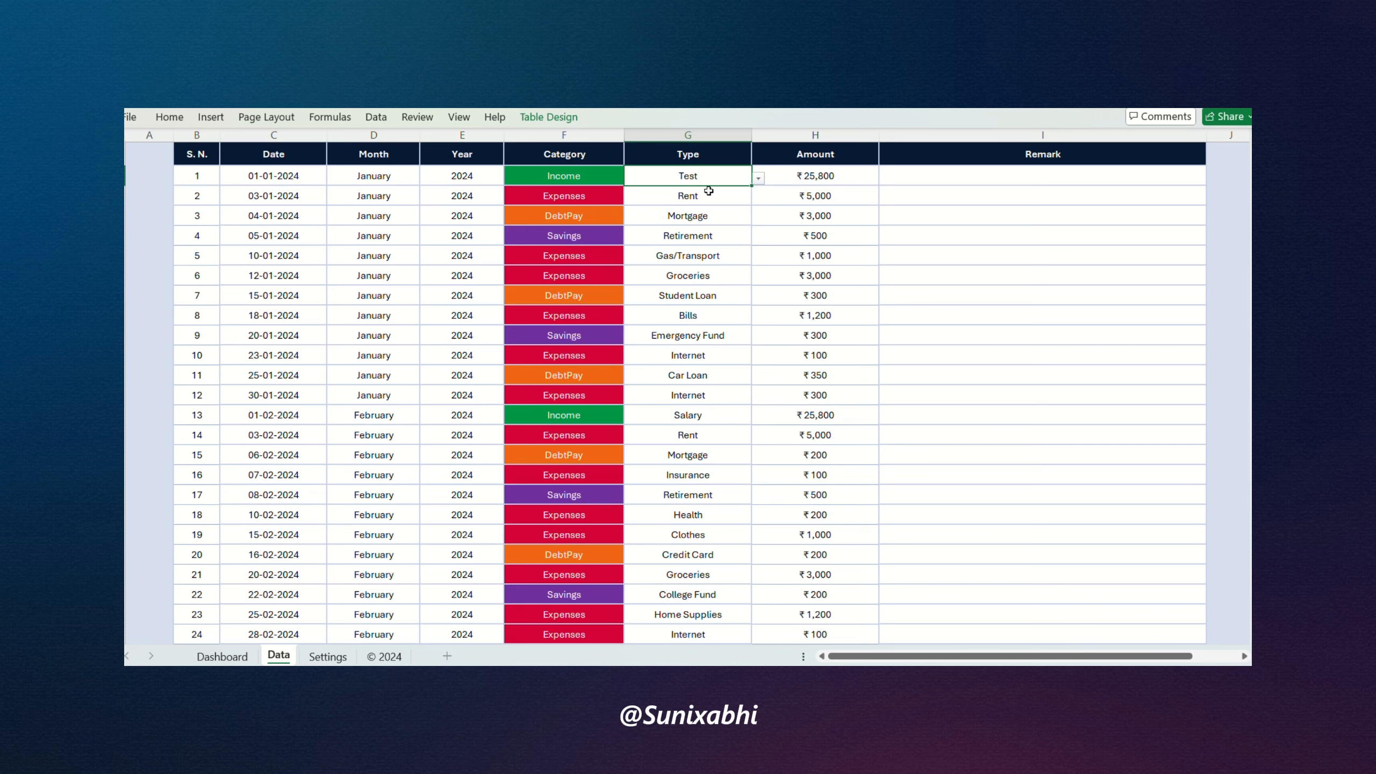
left_click(758, 178)
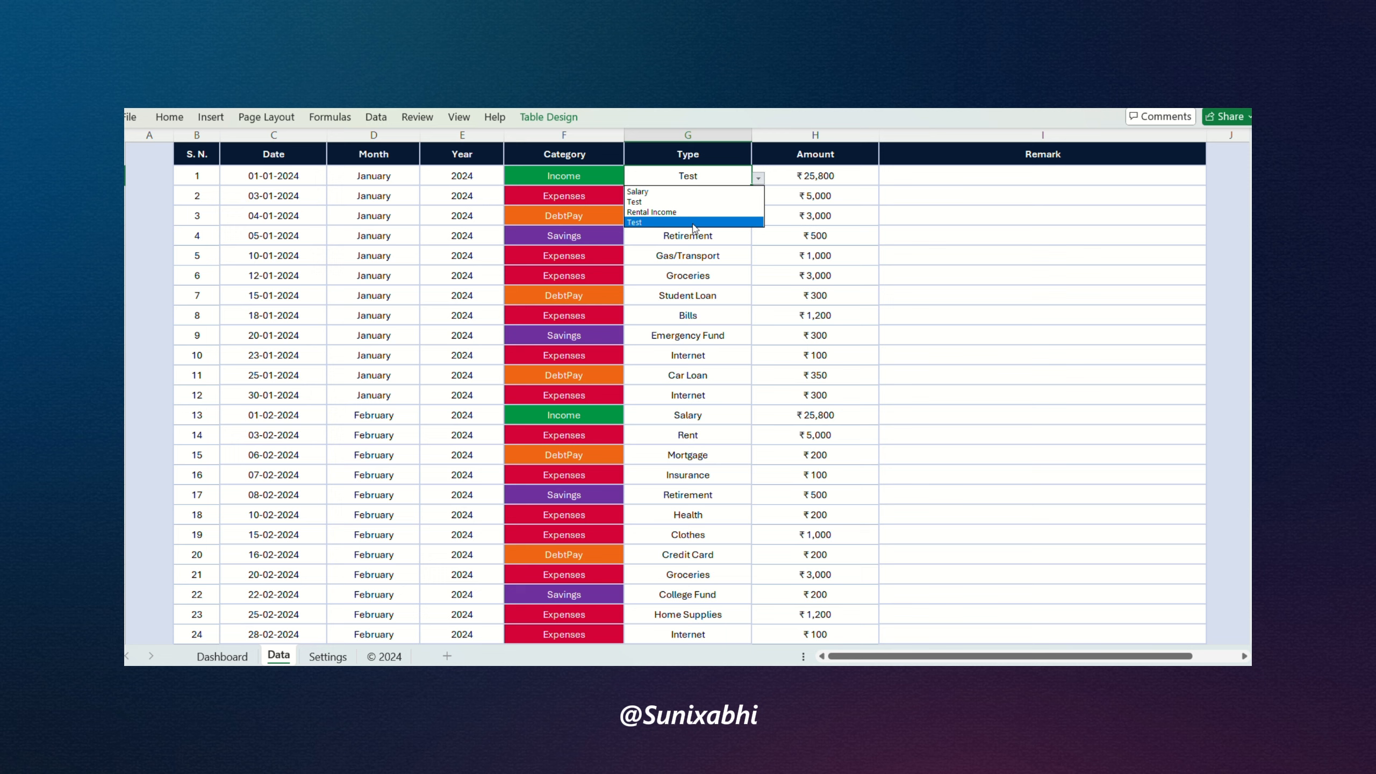
left_click(758, 178)
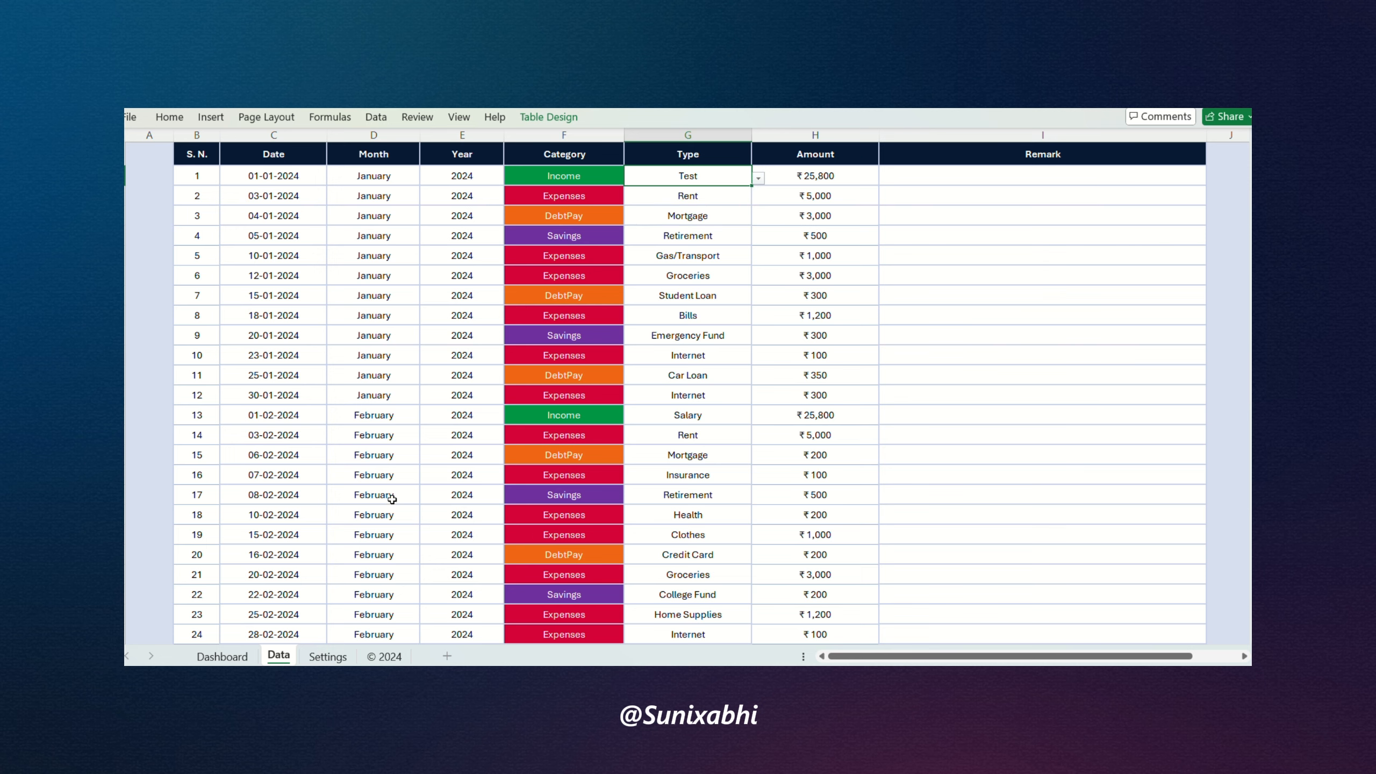
- Clear the last "Test" entry from the Income category list on the Settings sheet
left_click(328, 656)
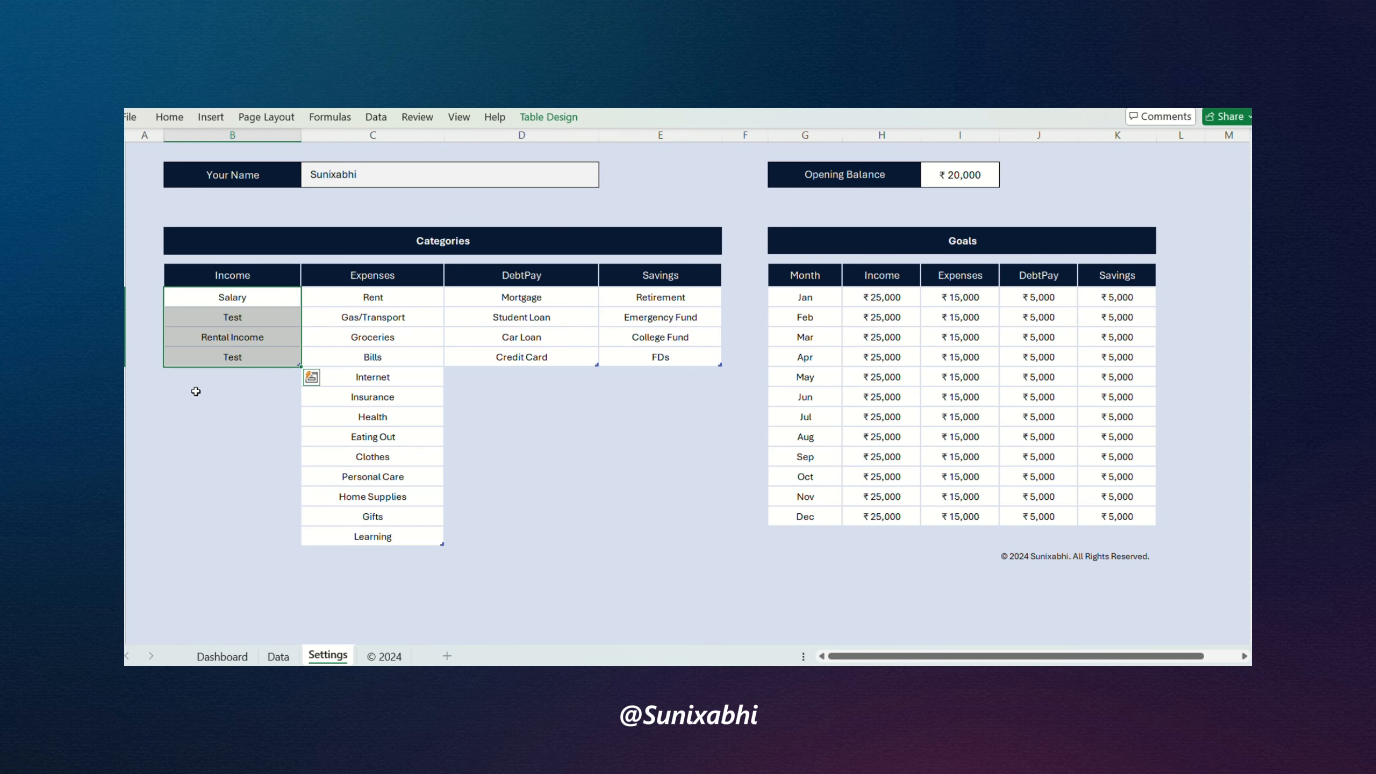
left_click(229, 352)
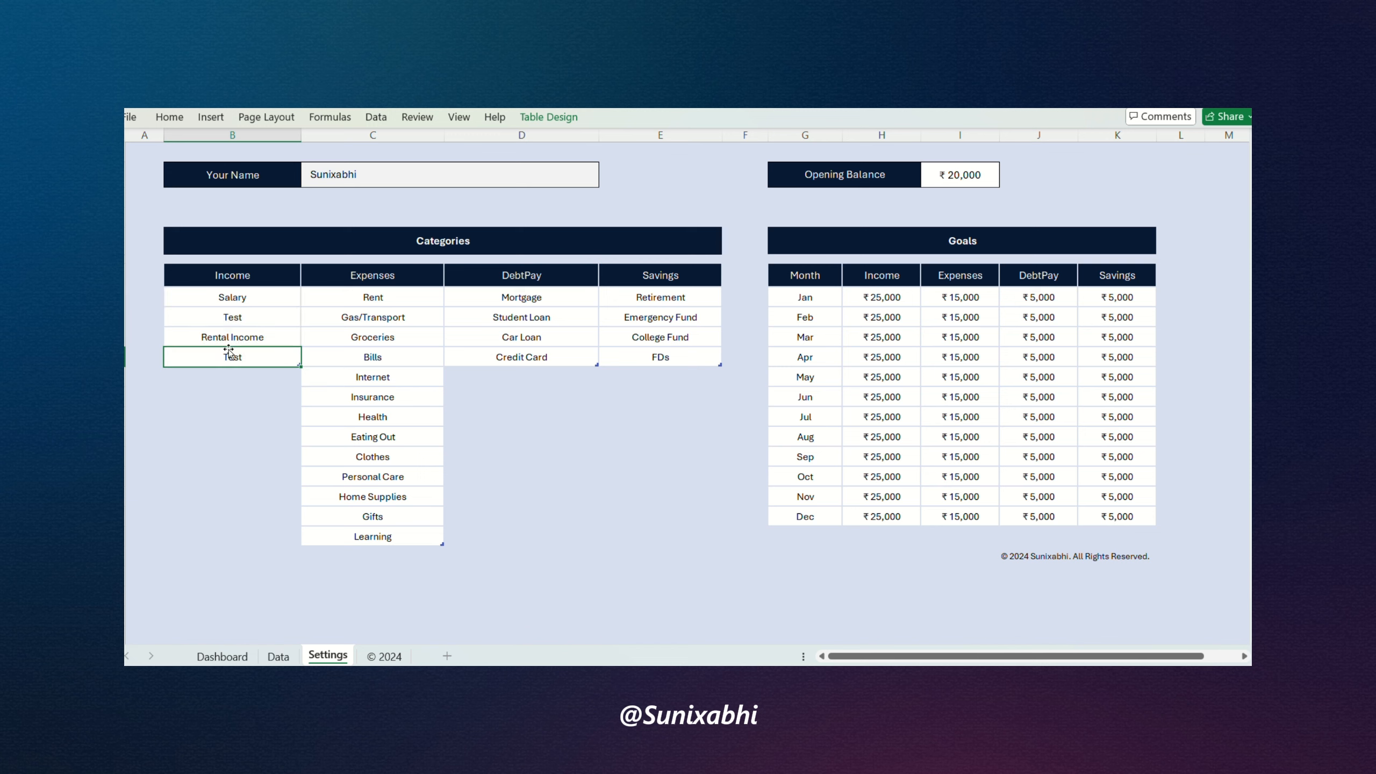
key("Delete")
- On the Data sheet, set the Type of entry 1 to the blank option in its list
left_click(290, 661)
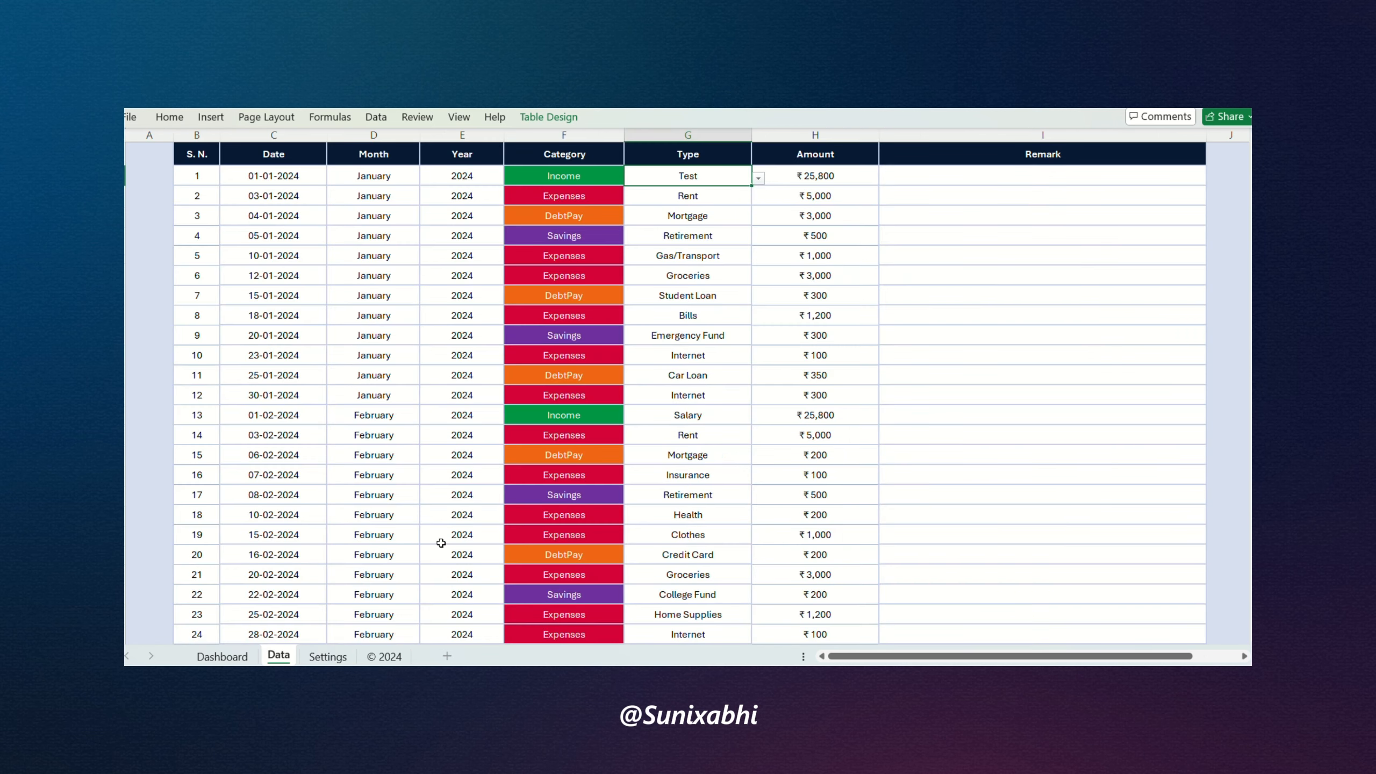
left_click(760, 179)
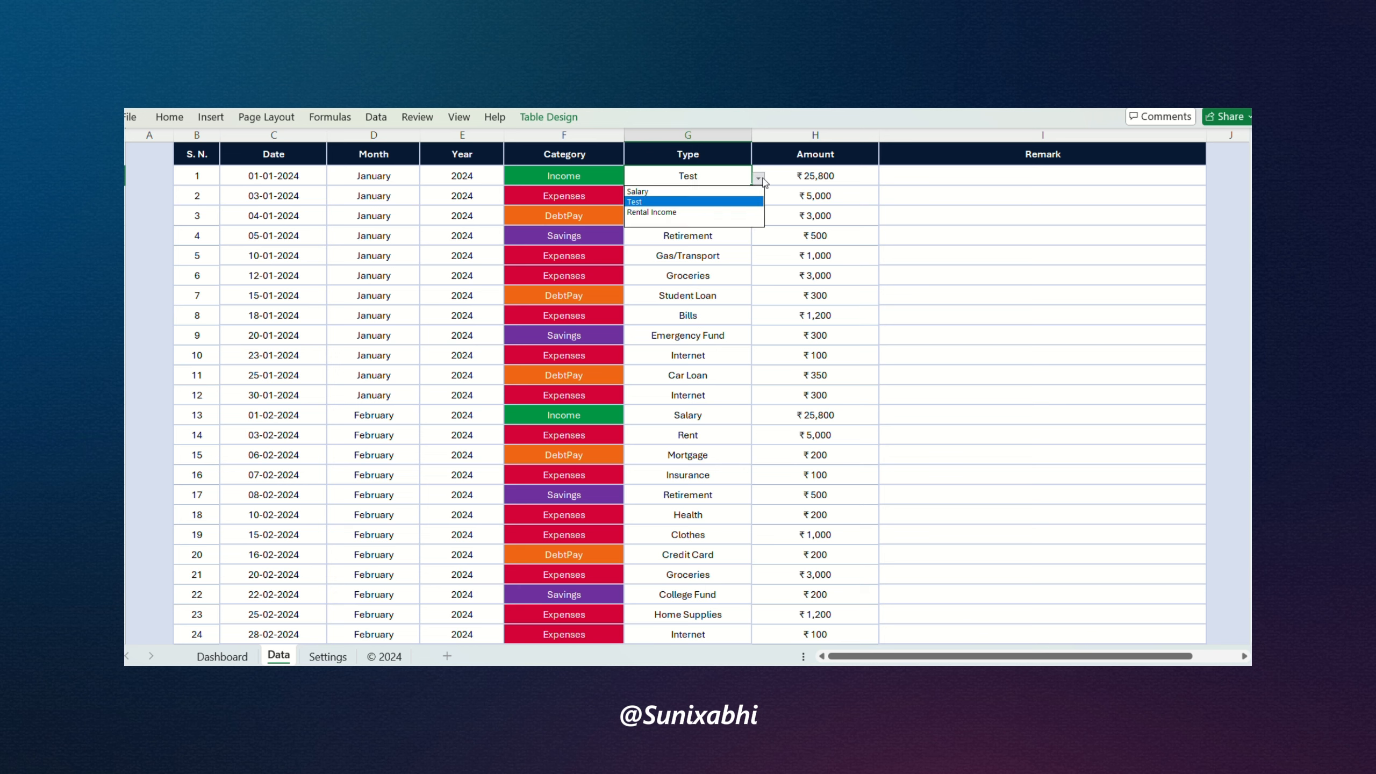
left_click(682, 222)
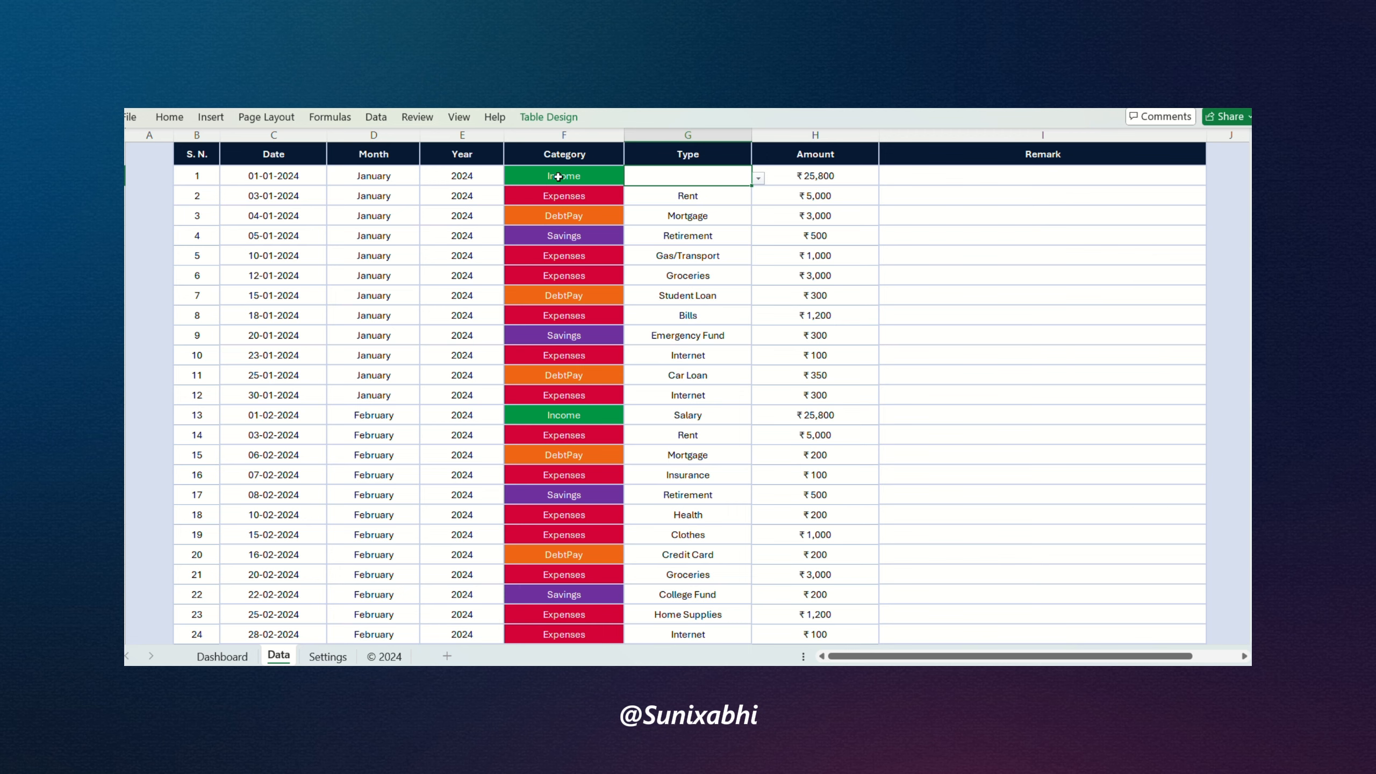
- On the Dashboard sheet, filter the Top Rankings chart to the Income category
left_click(244, 657)
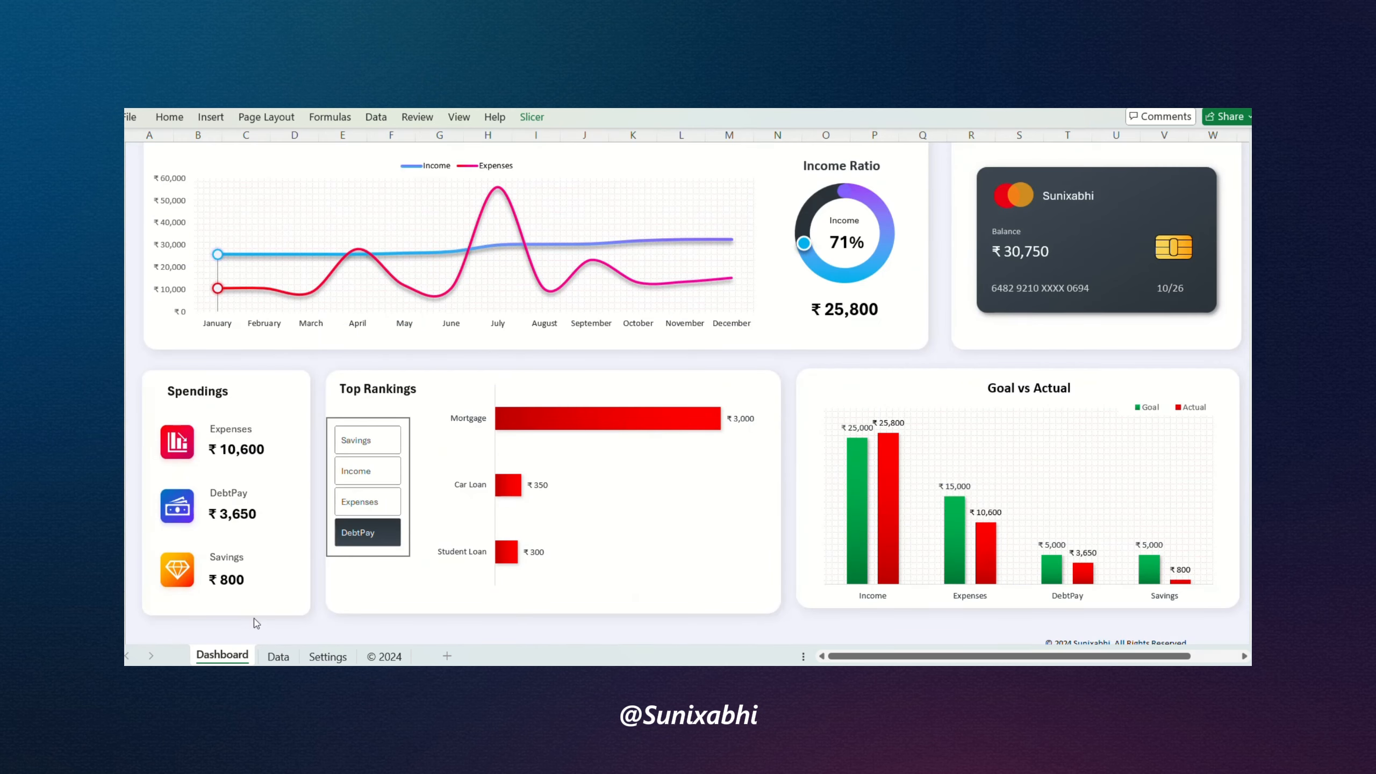
scroll(394, 340, "up", 3)
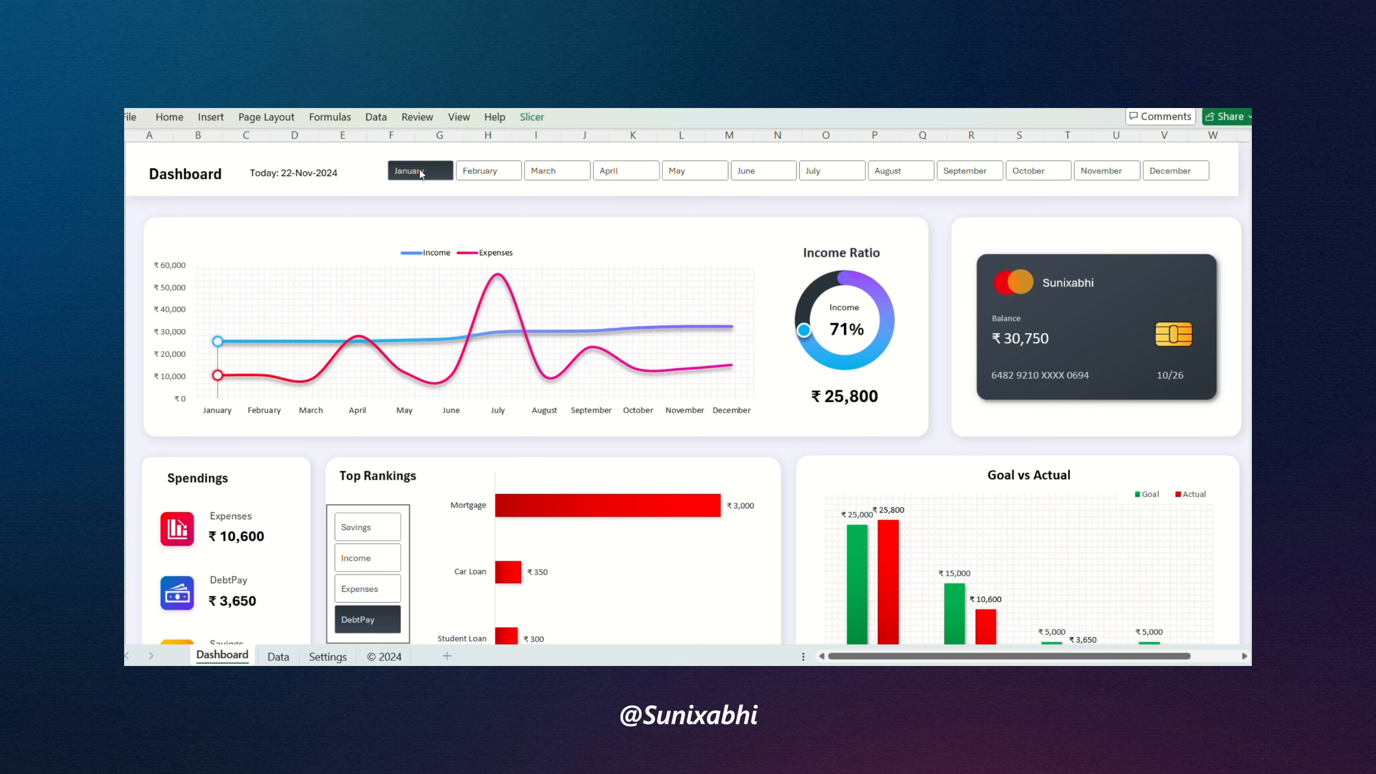
left_click(363, 568)
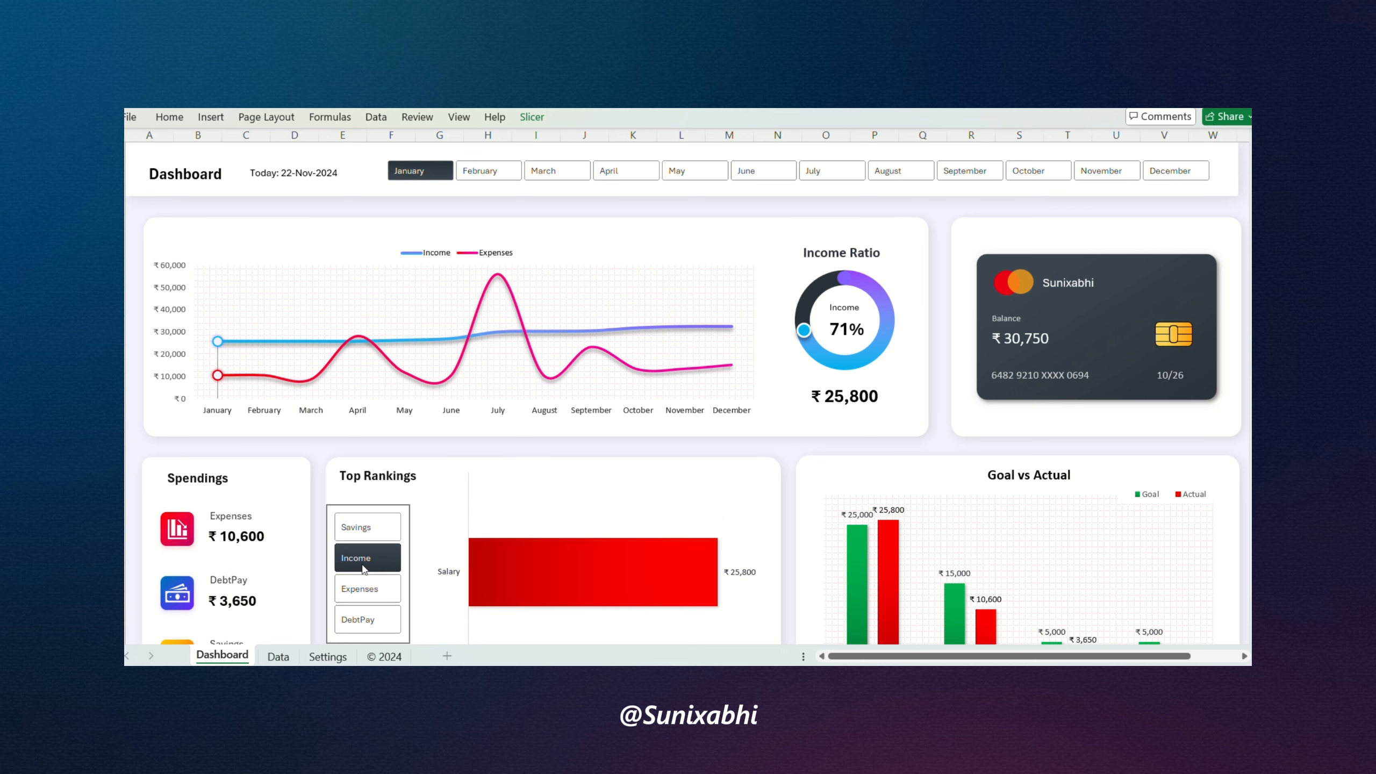
scroll(453, 501, "down", 3)
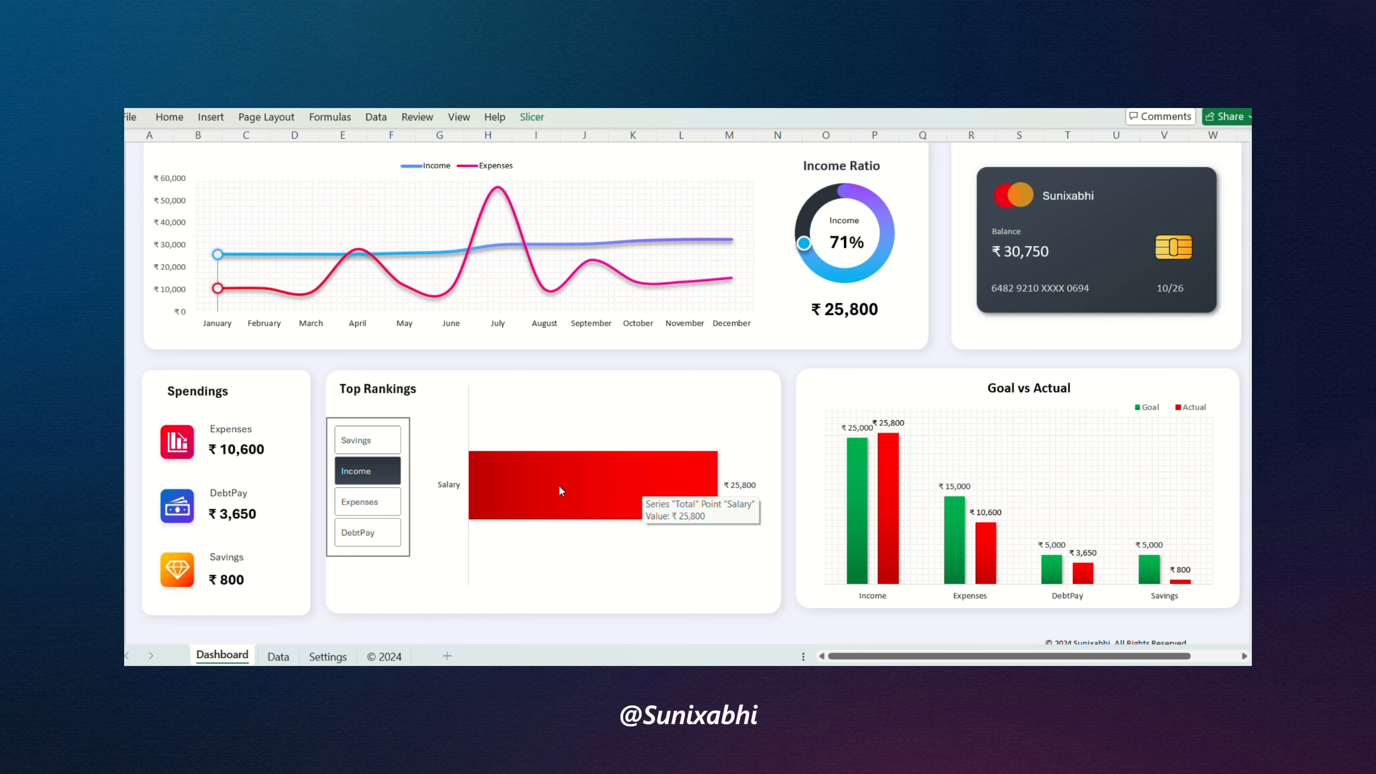
- Check entry 1 on the Data sheet, then refresh all data connections from the Dashboard sheet
left_click(288, 657)
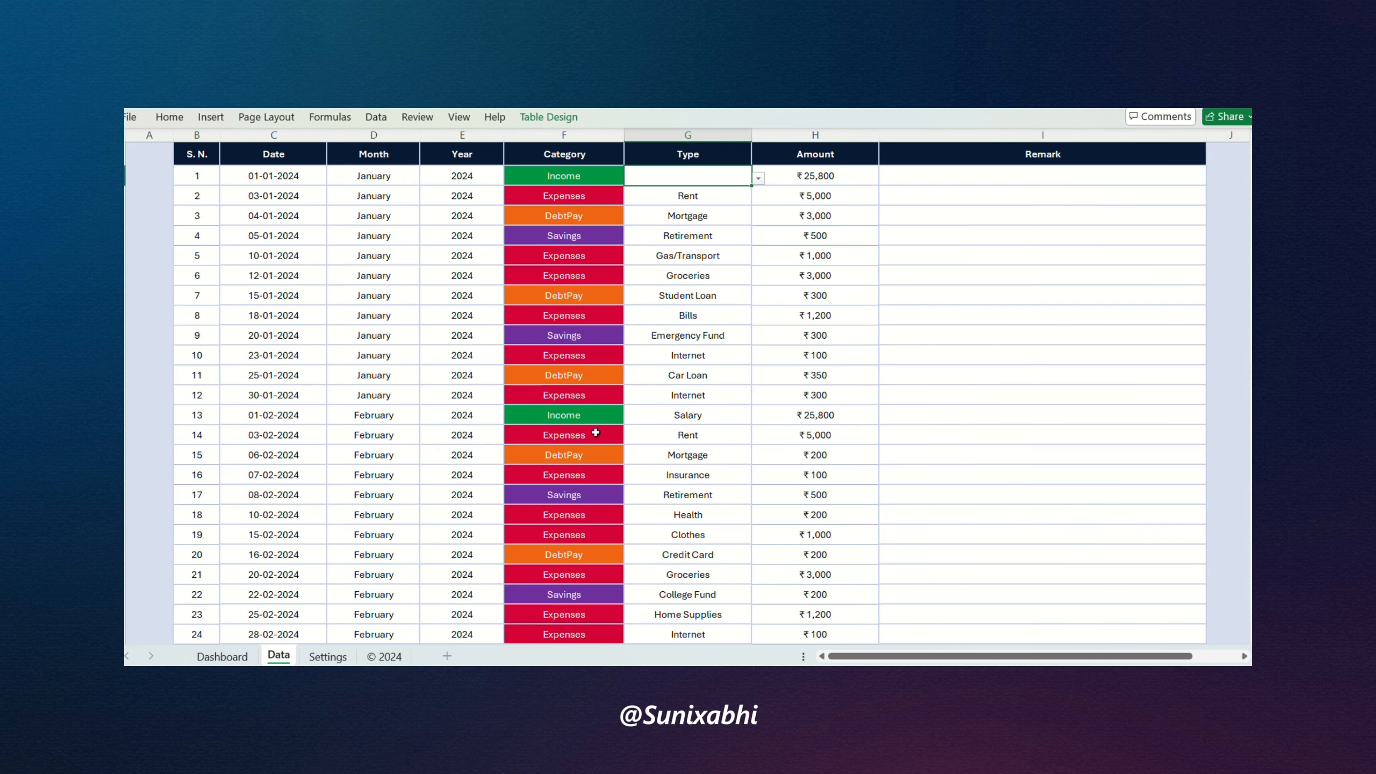
left_click(243, 657)
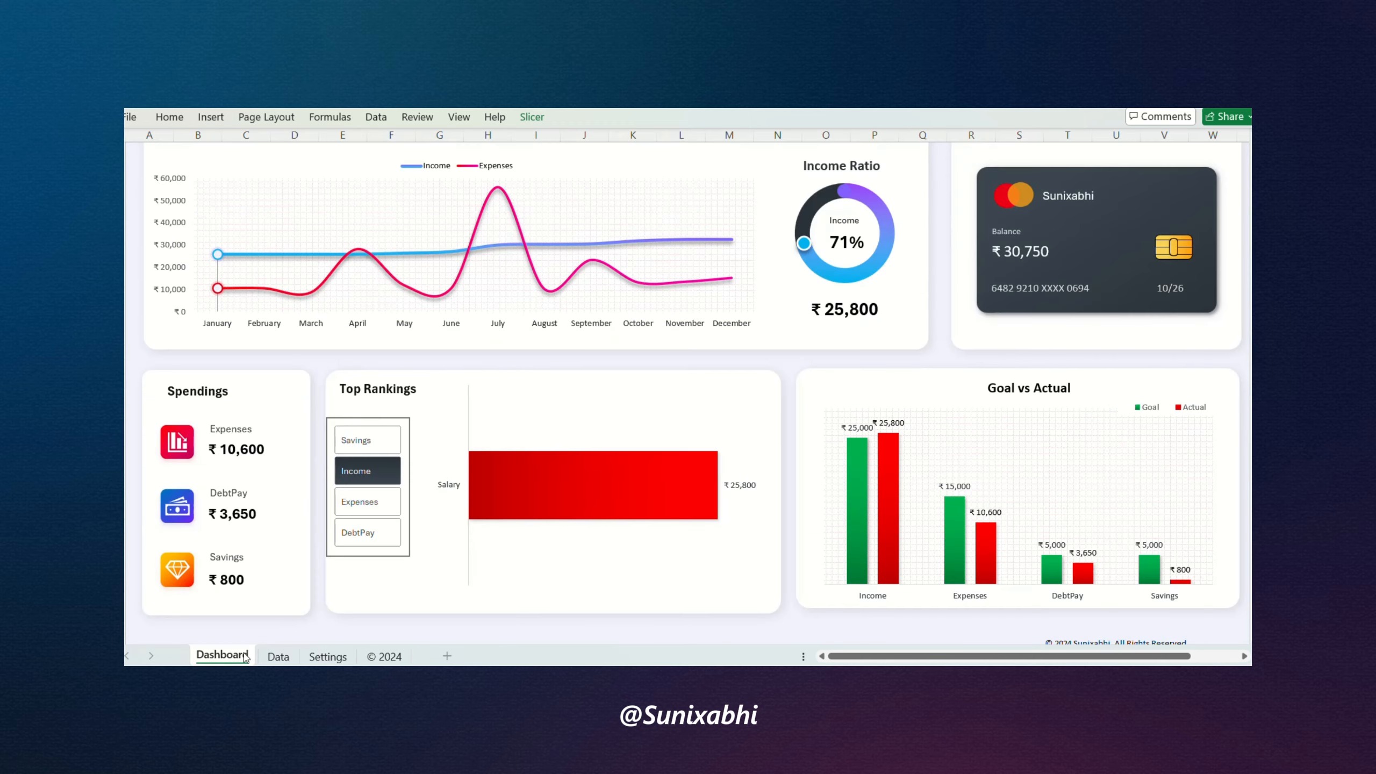
left_click(377, 117)
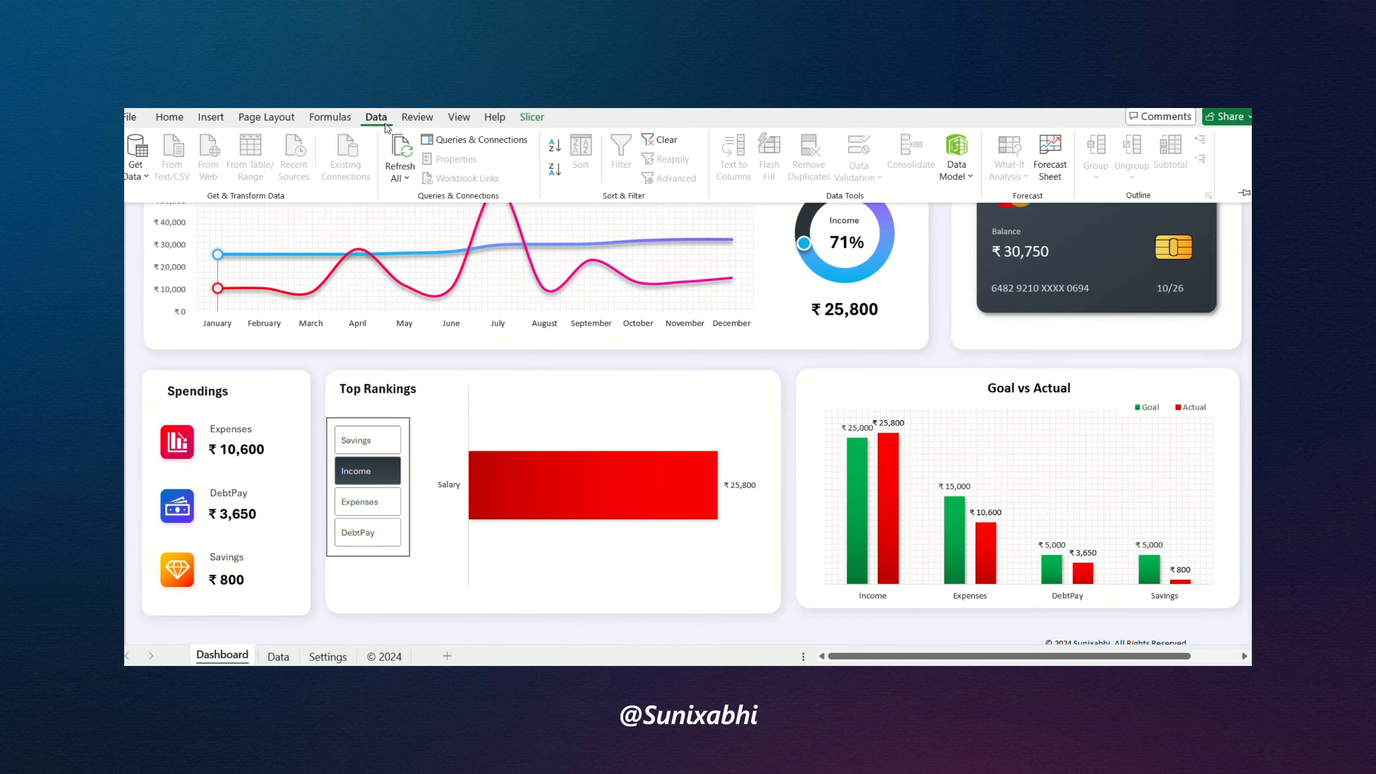
left_click(408, 152)
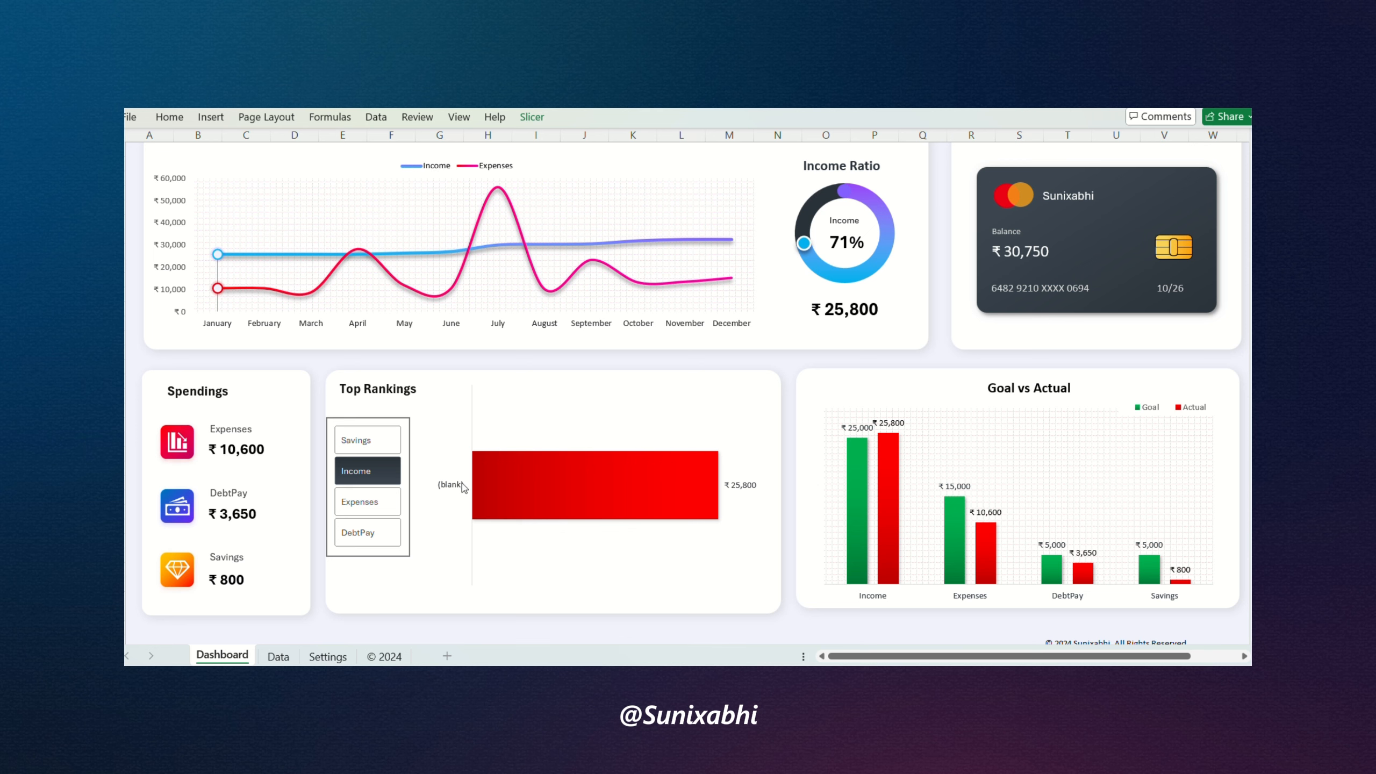
- Delete the empty last row of the Income category table on the Settings sheet
left_click(280, 657)
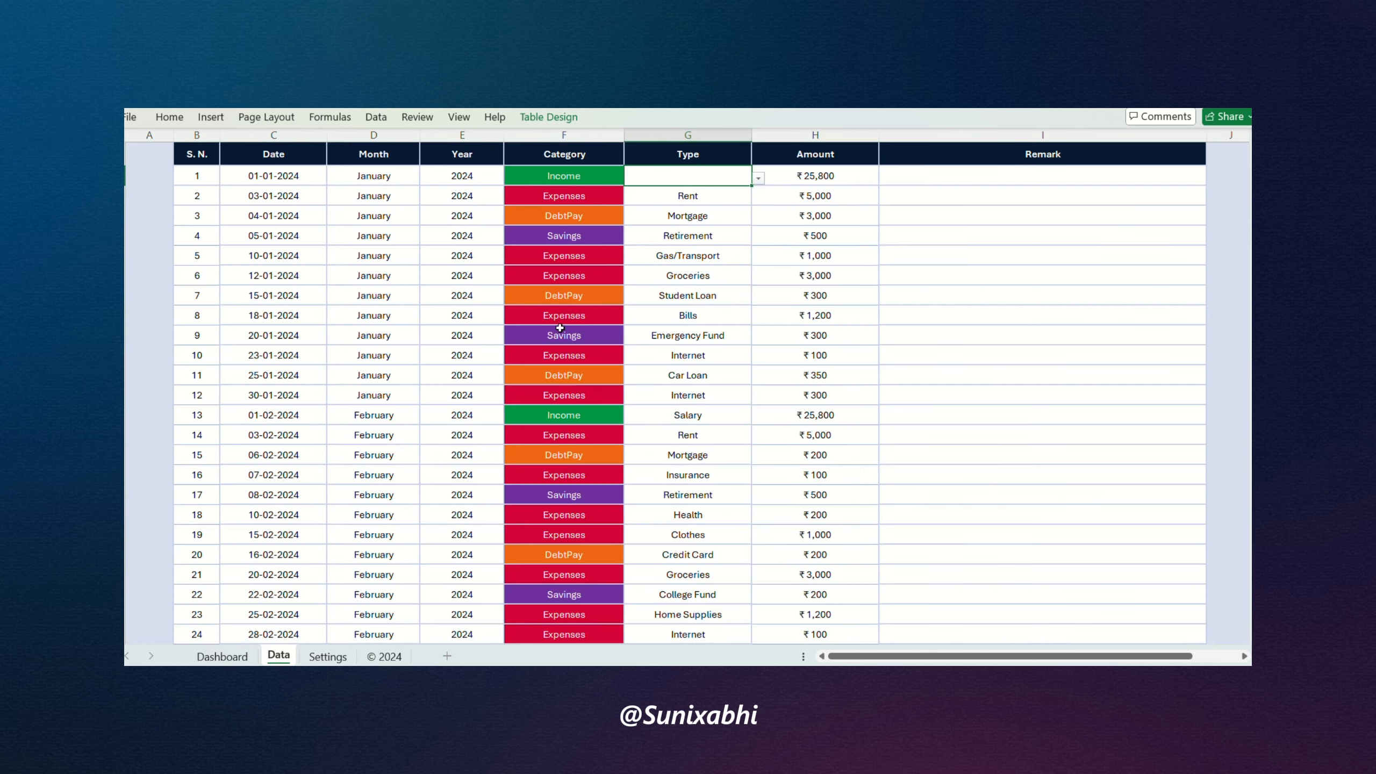
left_click(235, 658)
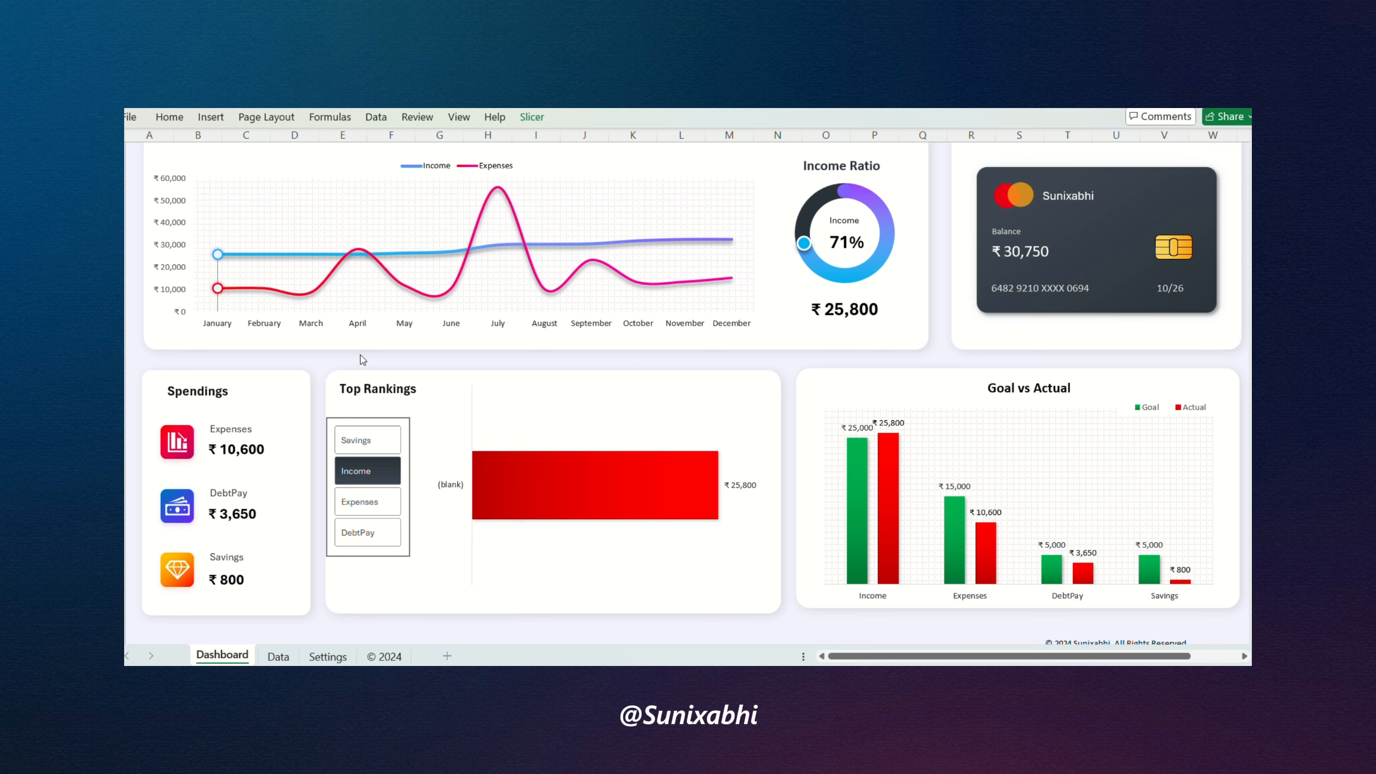
left_click(327, 657)
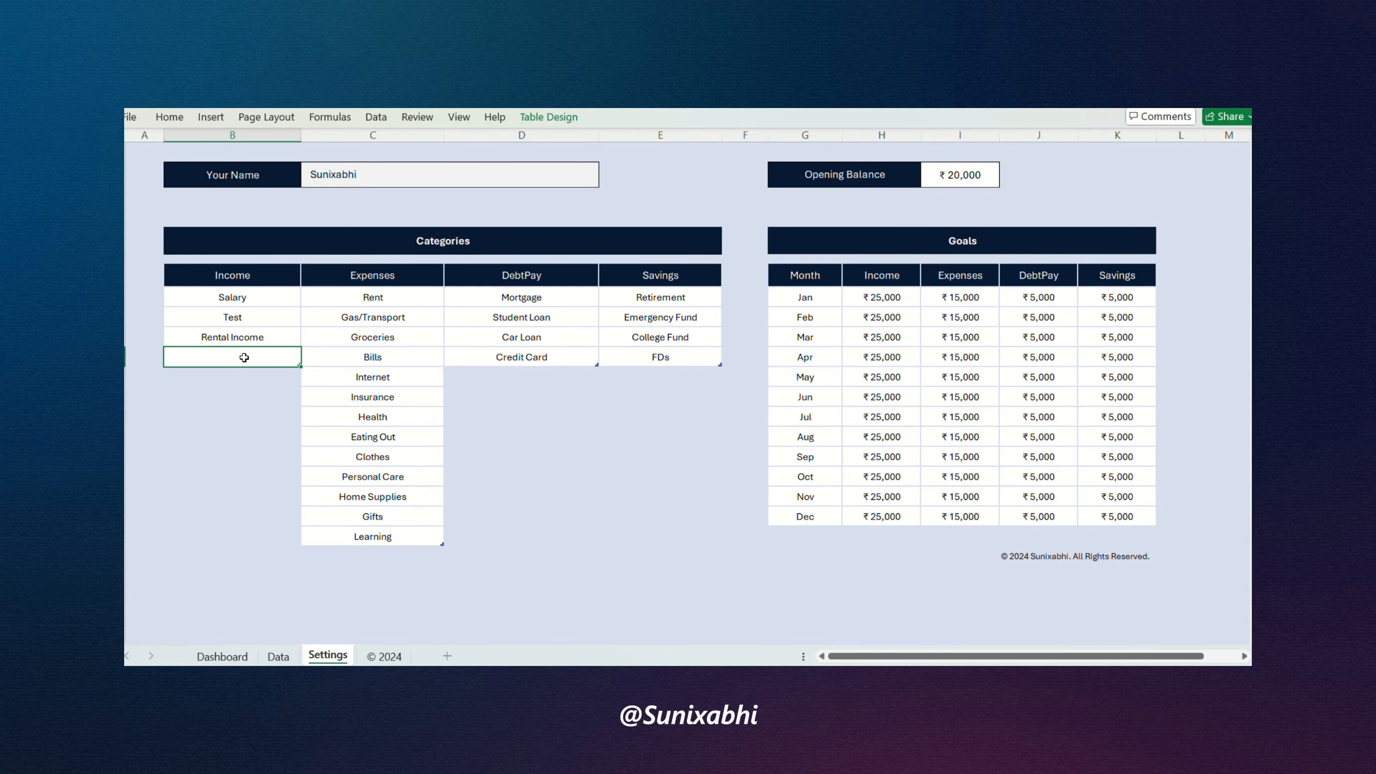
key("ctrl+minus")
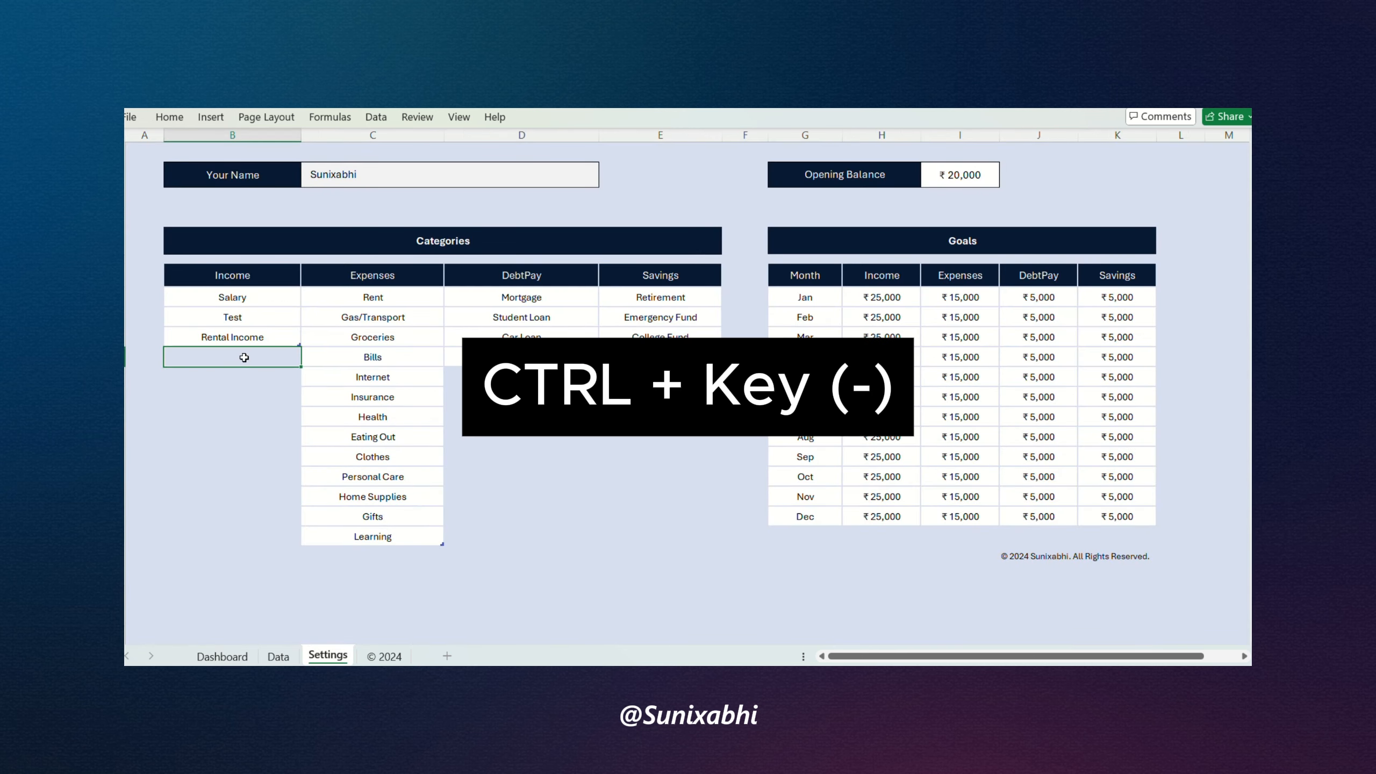
- Set the Type of entry 1 on the Data sheet to Salary
left_click(279, 656)
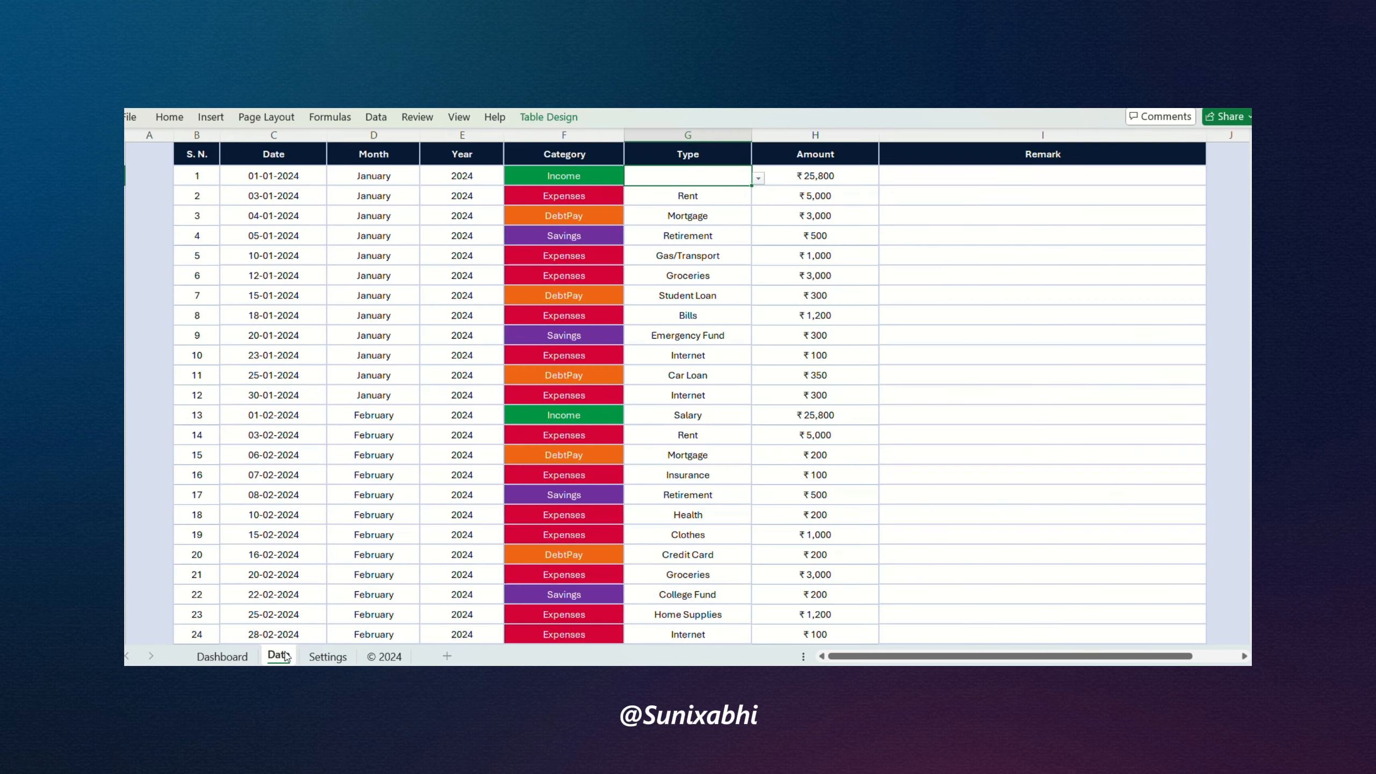
left_click(758, 178)
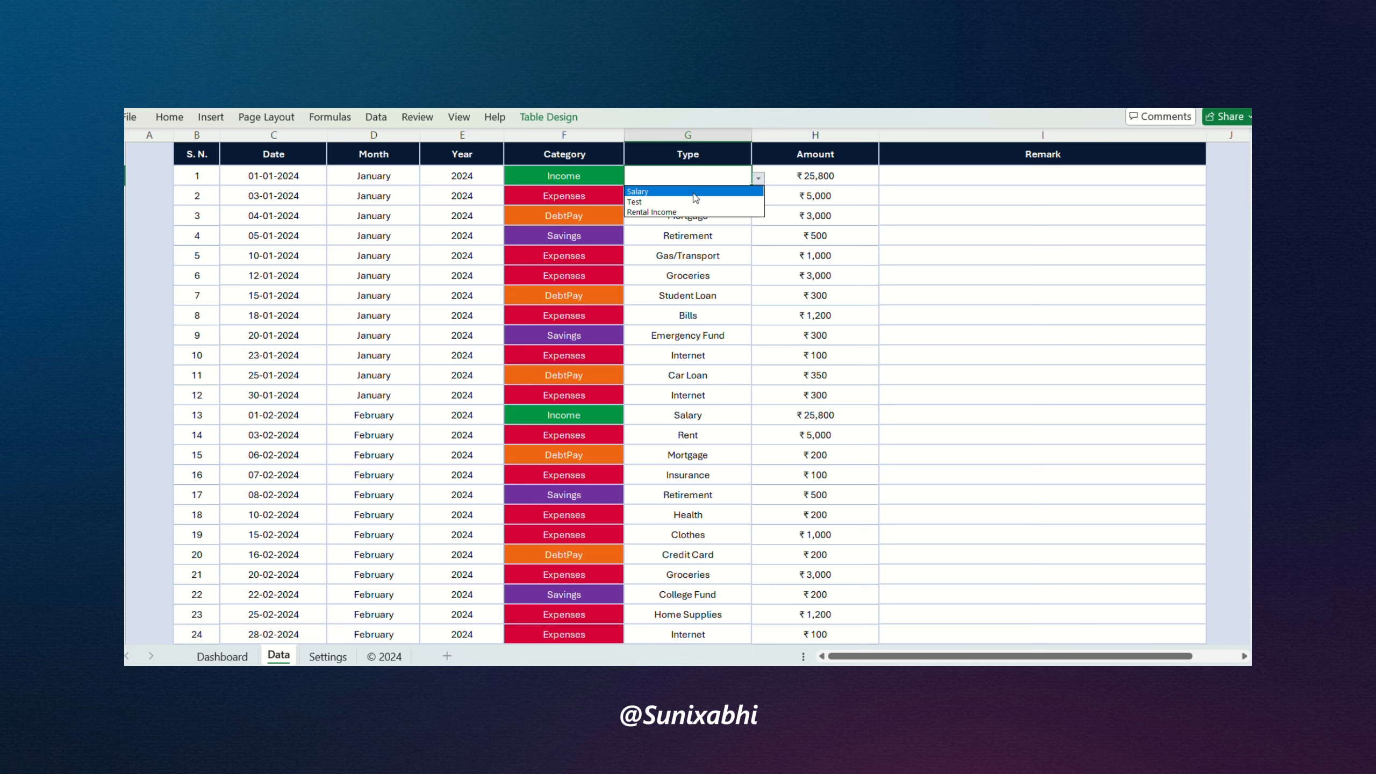
left_click(696, 192)
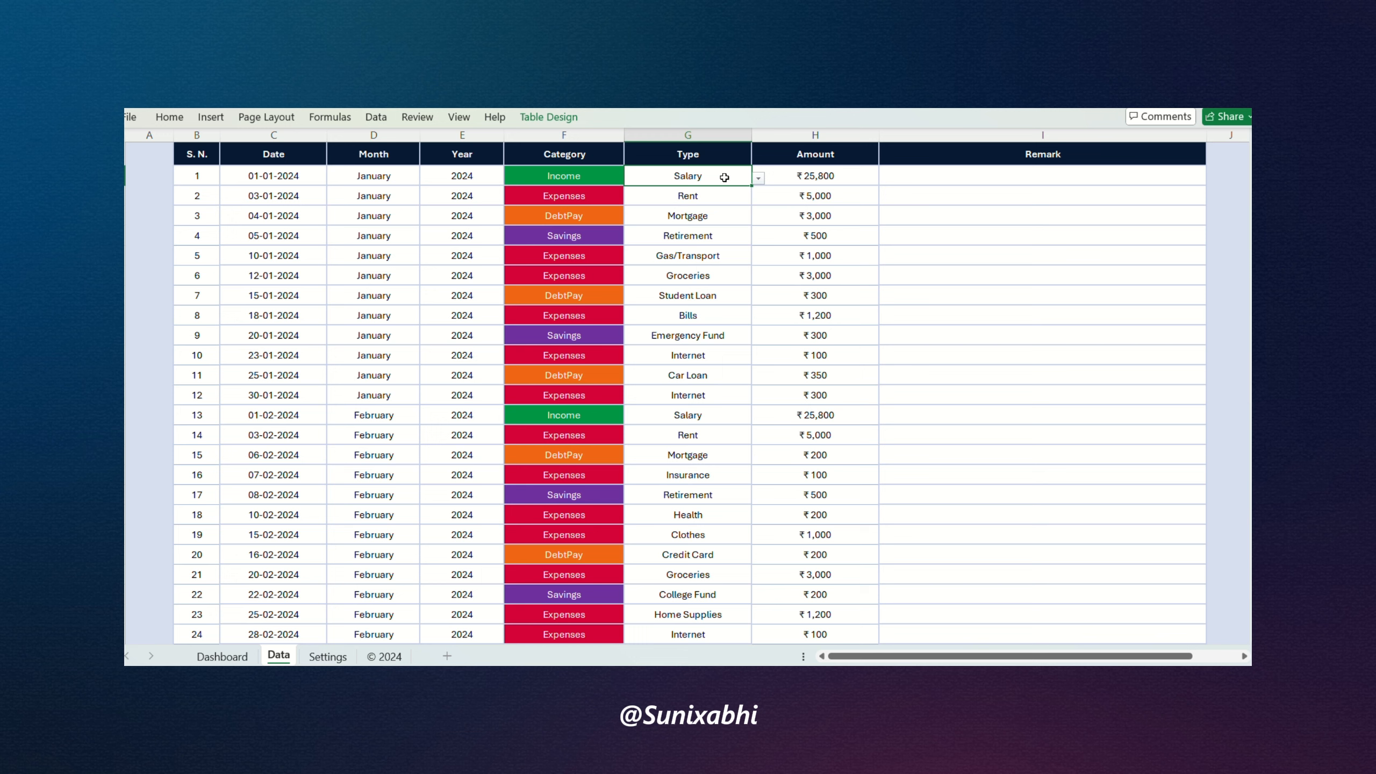
- Try to enter 123 as the Type of entry 1, then cancel the entry
type("123")
key("Return")
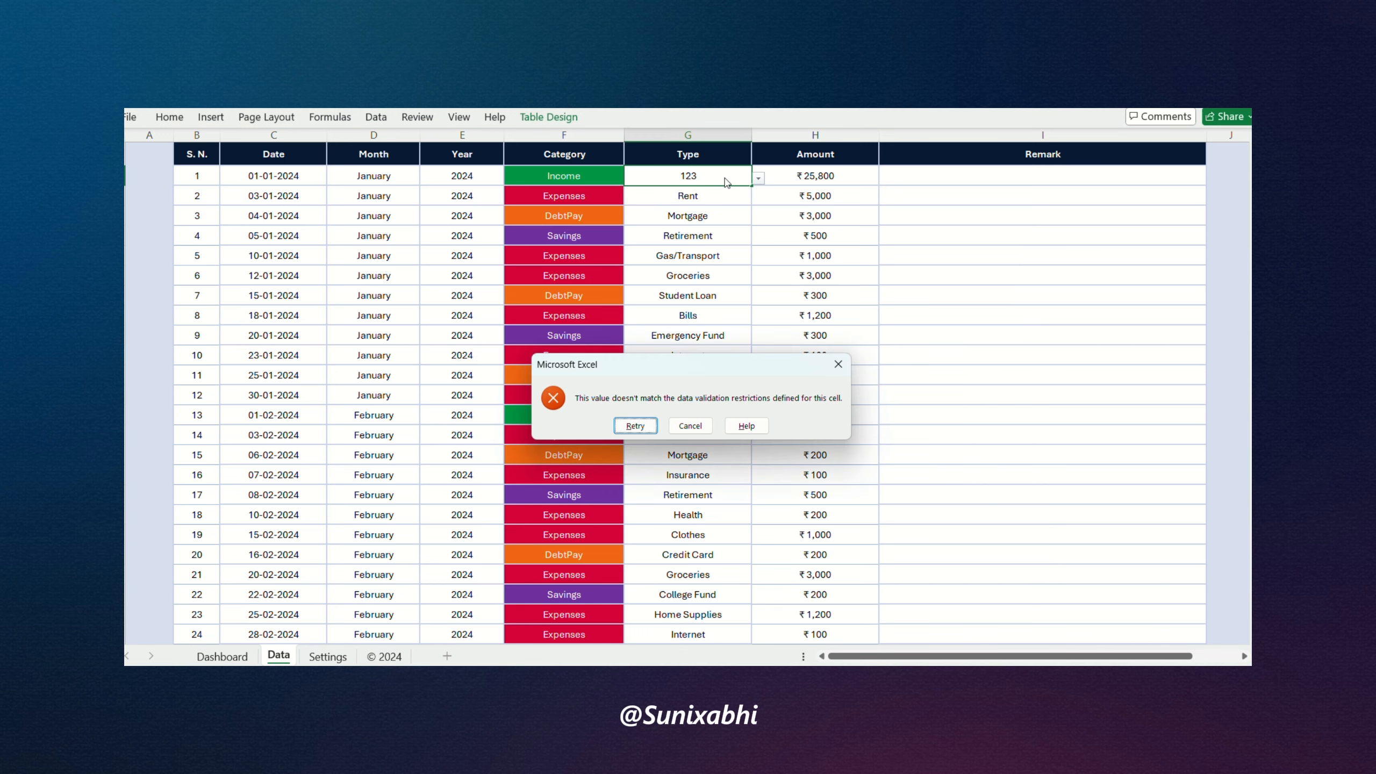
left_click(635, 426)
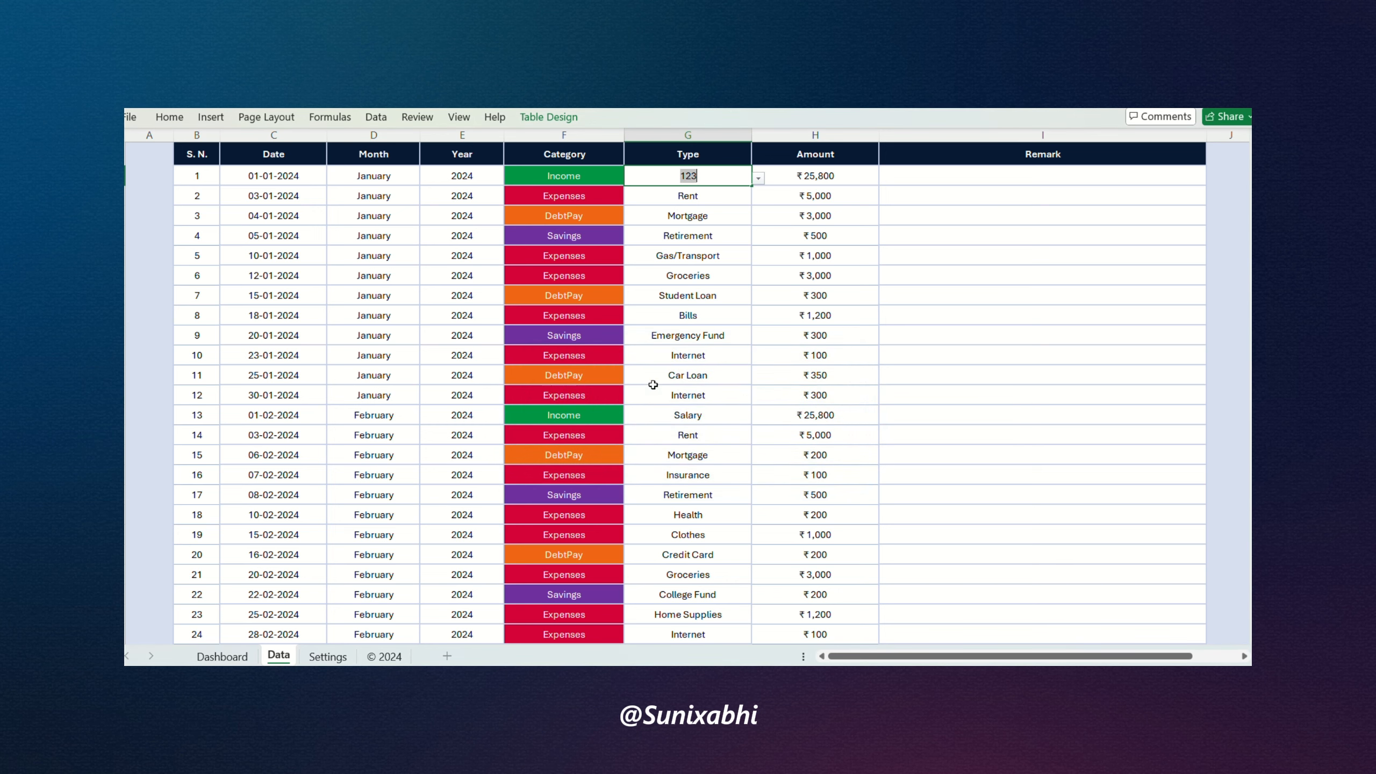
key("Return")
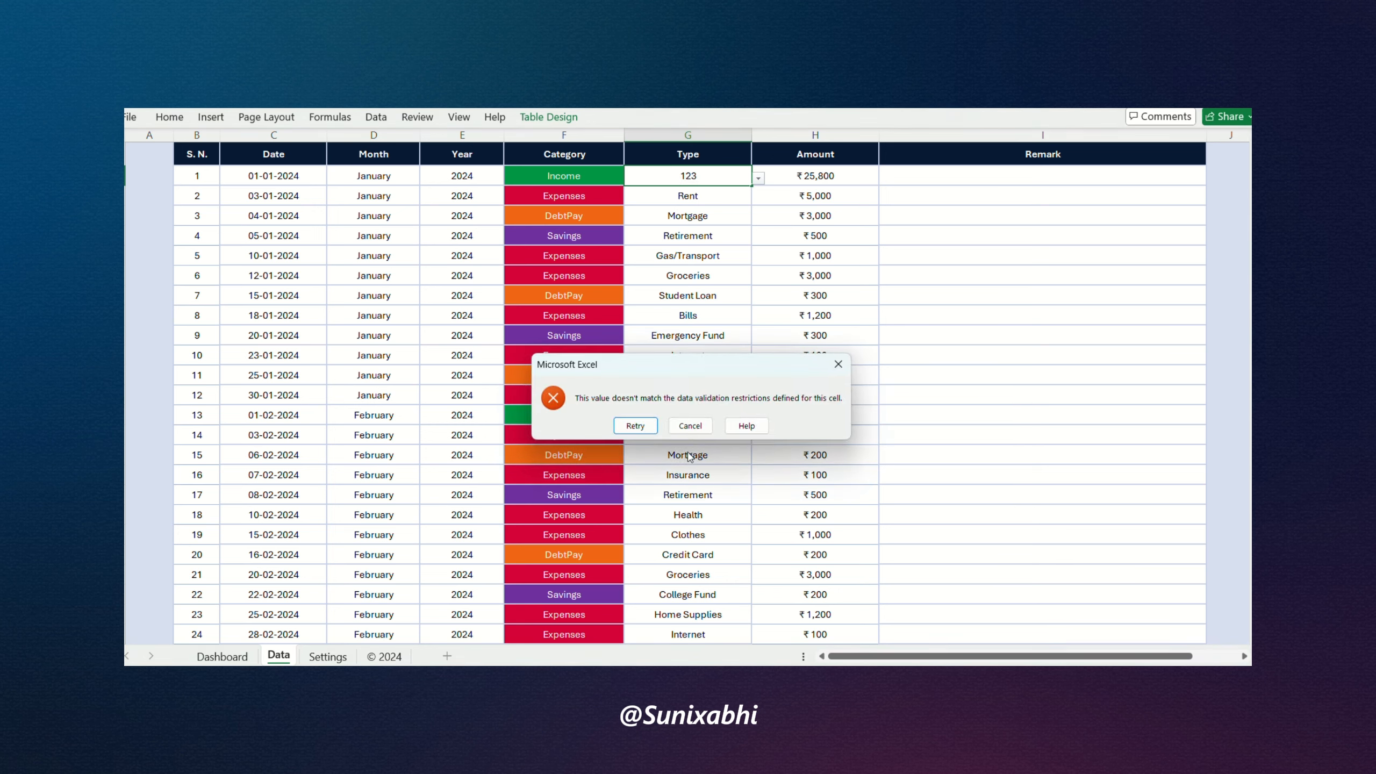
left_click(690, 426)
- Choose Salary as the Type of entry 1 again and return to the Dashboard sheet
left_click(759, 178)
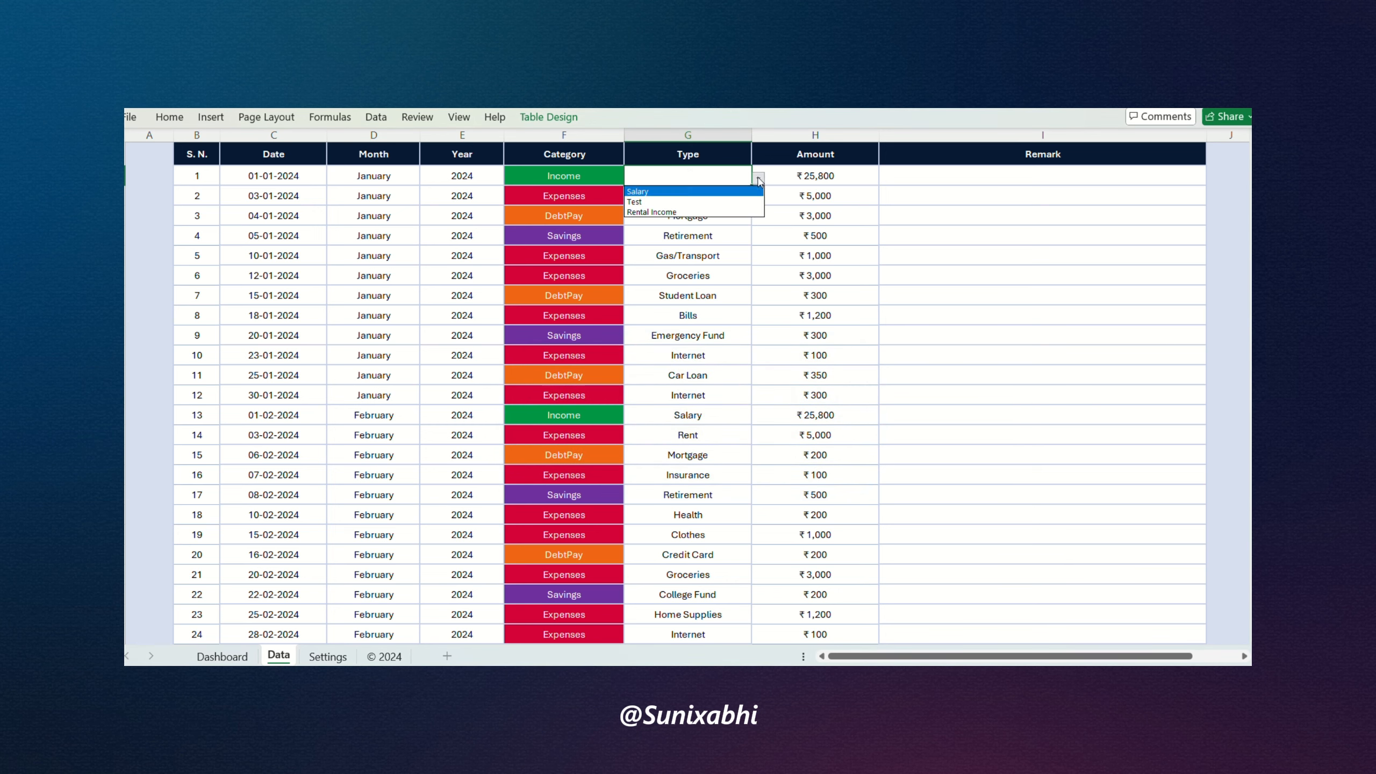
left_click(704, 192)
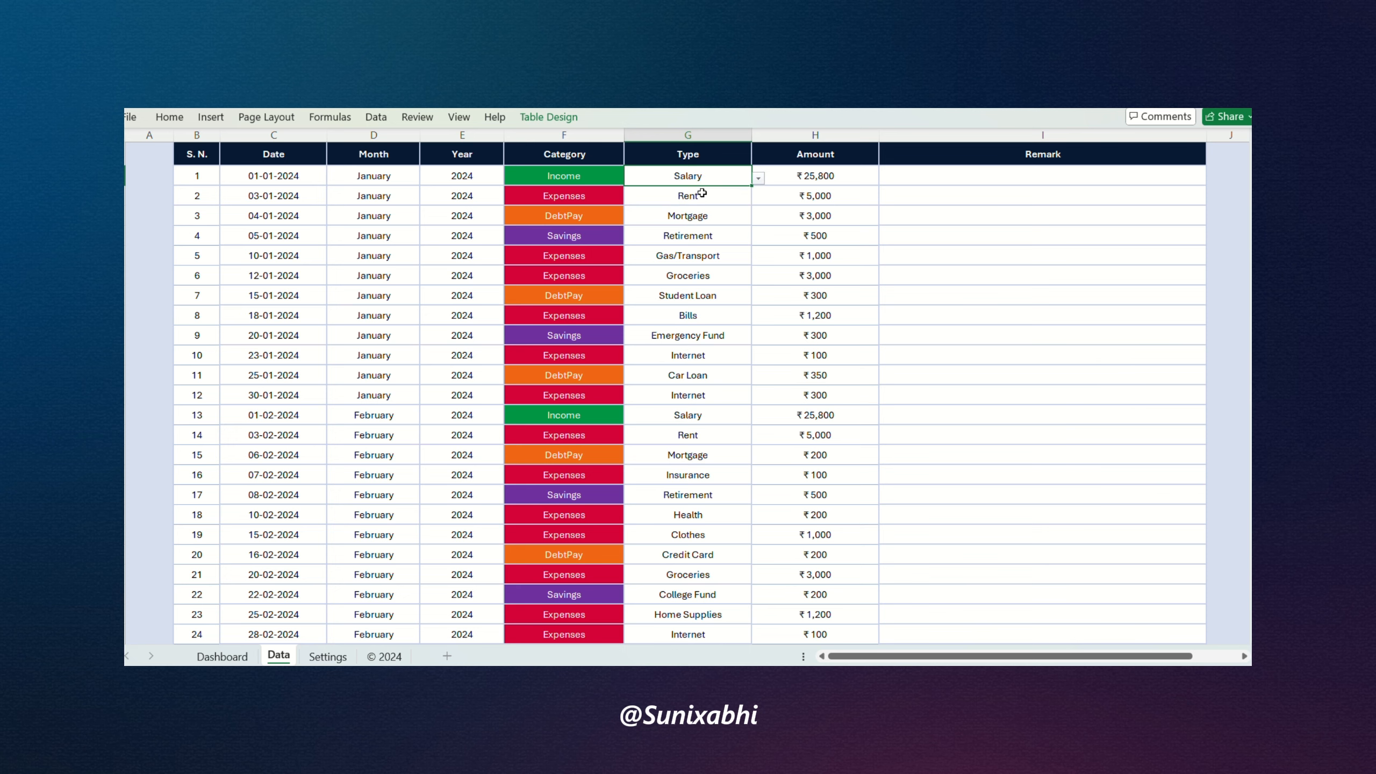
left_click(222, 657)
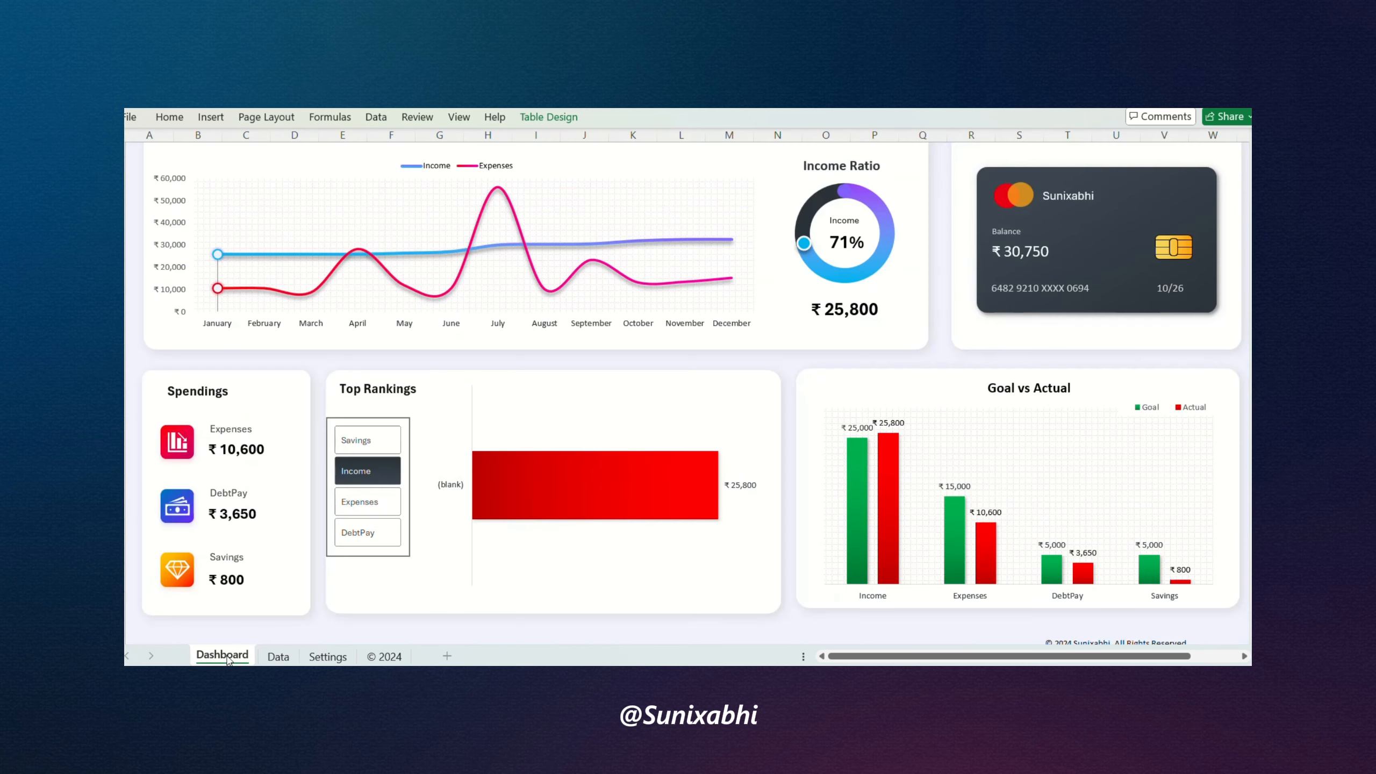
- Refresh all the workbook's data to update the Top Rankings chart on the Dashboard sheet
left_click(380, 117)
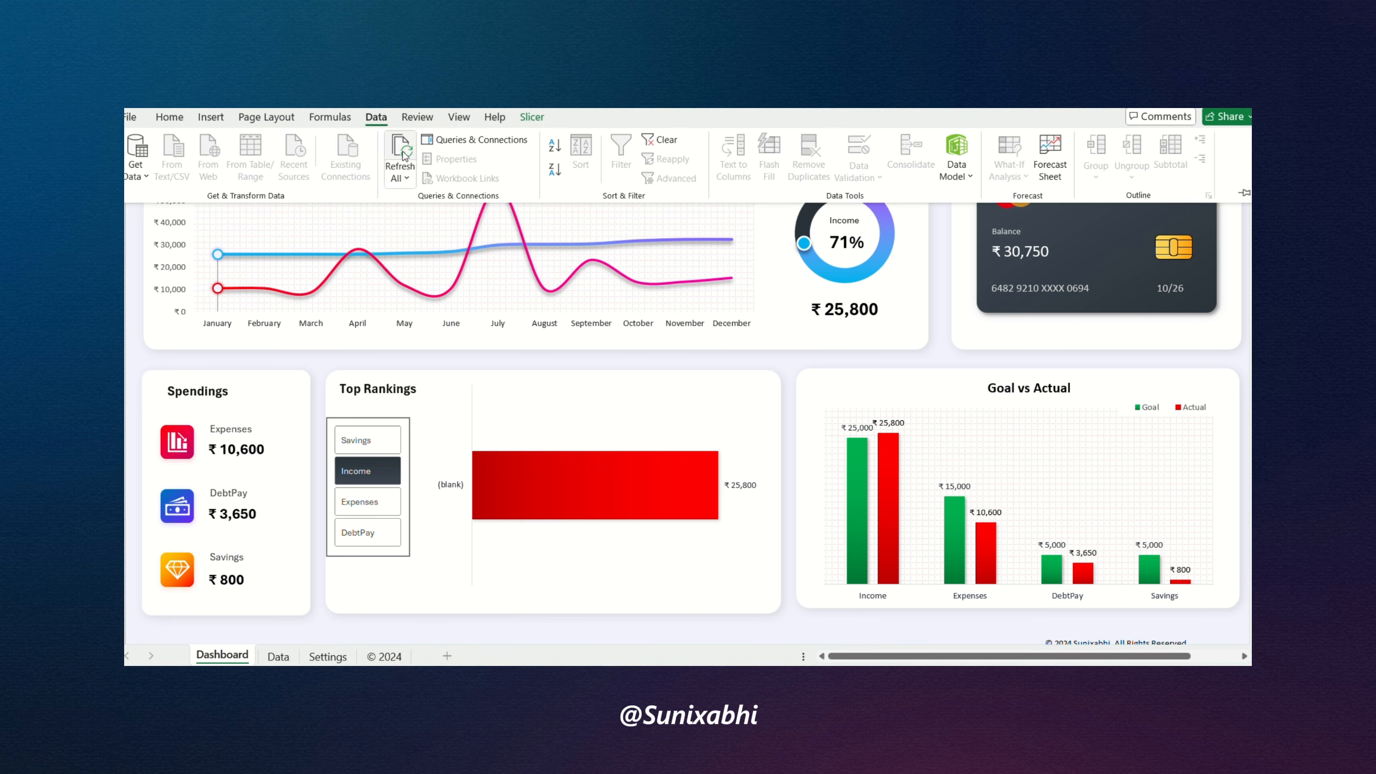
left_click(399, 164)
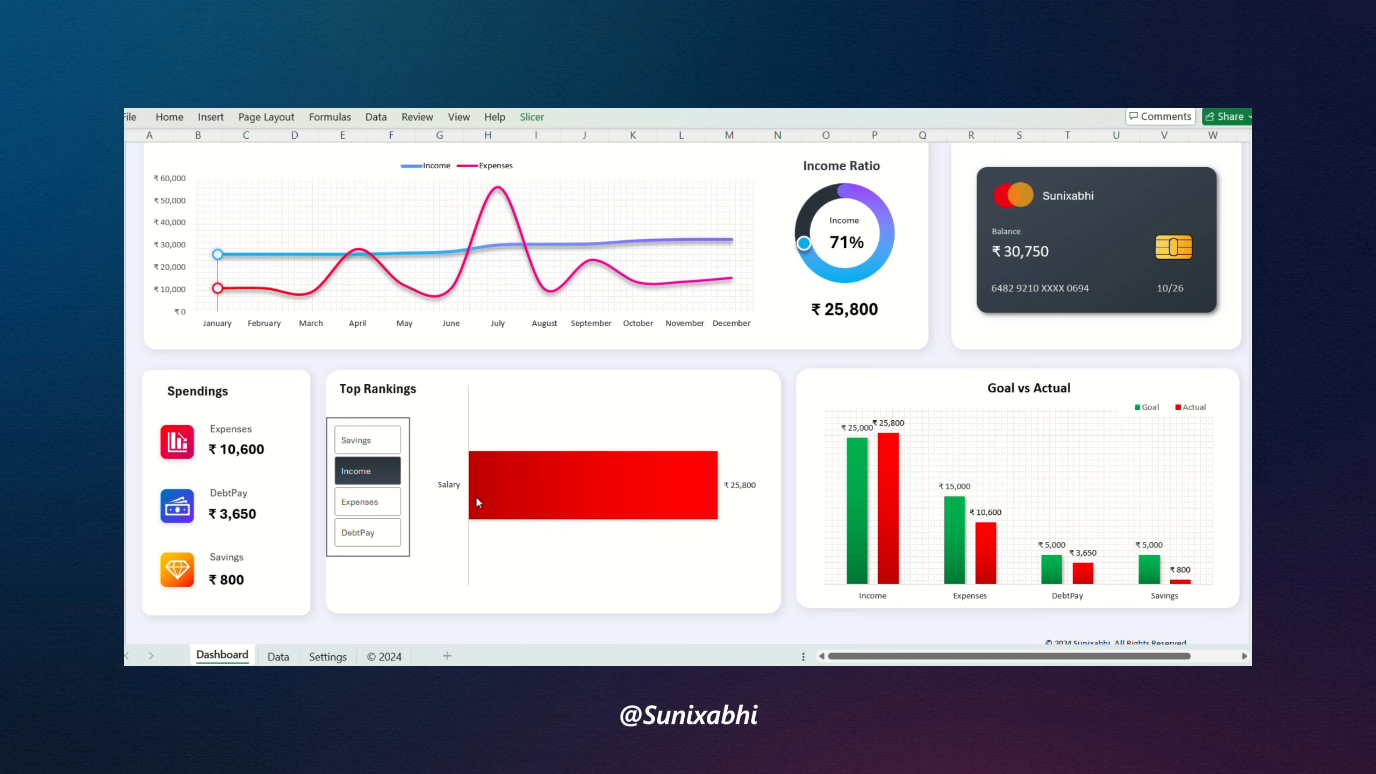
- Add two entries below the last row of the Data sheet's table, dated 02-02-2024 and 2 jan
left_click(283, 659)
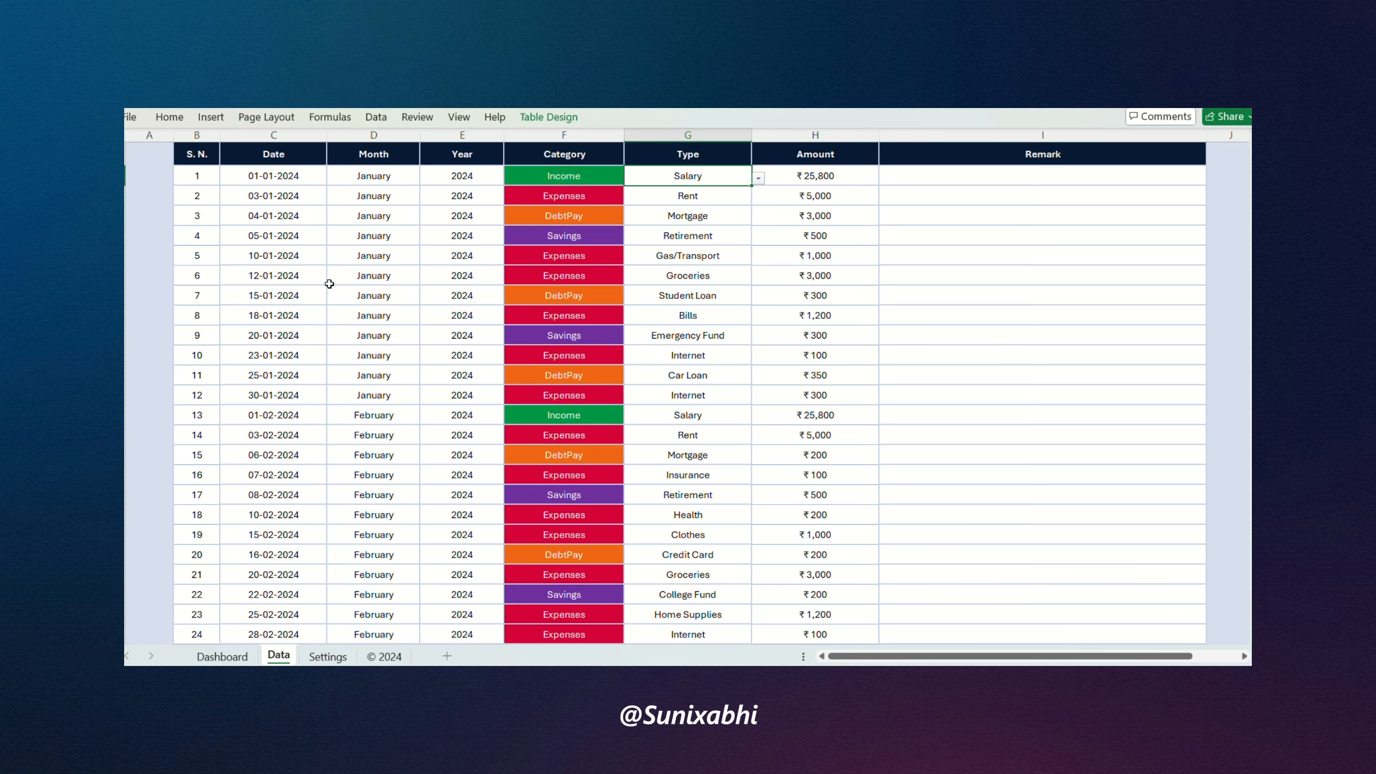
left_click(292, 179)
key("ctrl+Down")
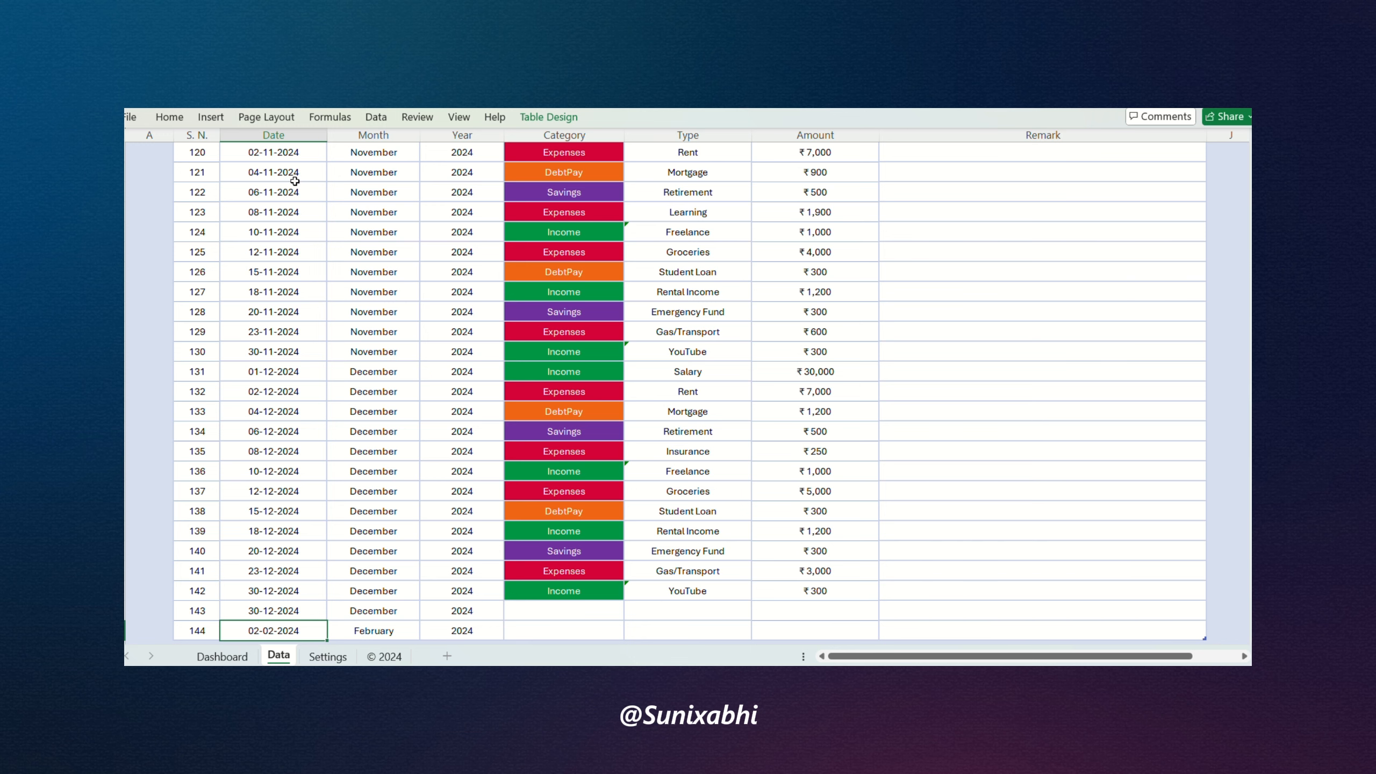
scroll(303, 228, "down", 6)
left_click(284, 292)
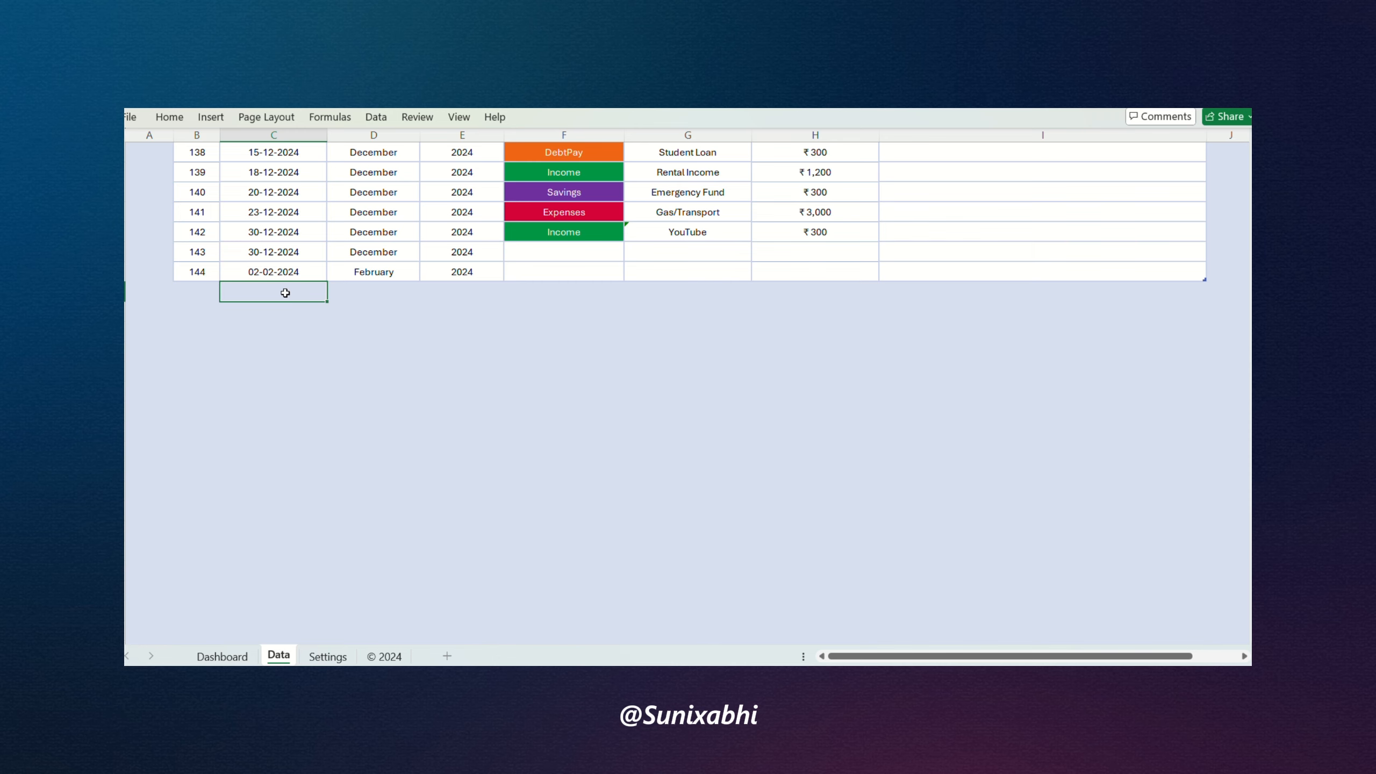
type("02-02-2024")
key("Return")
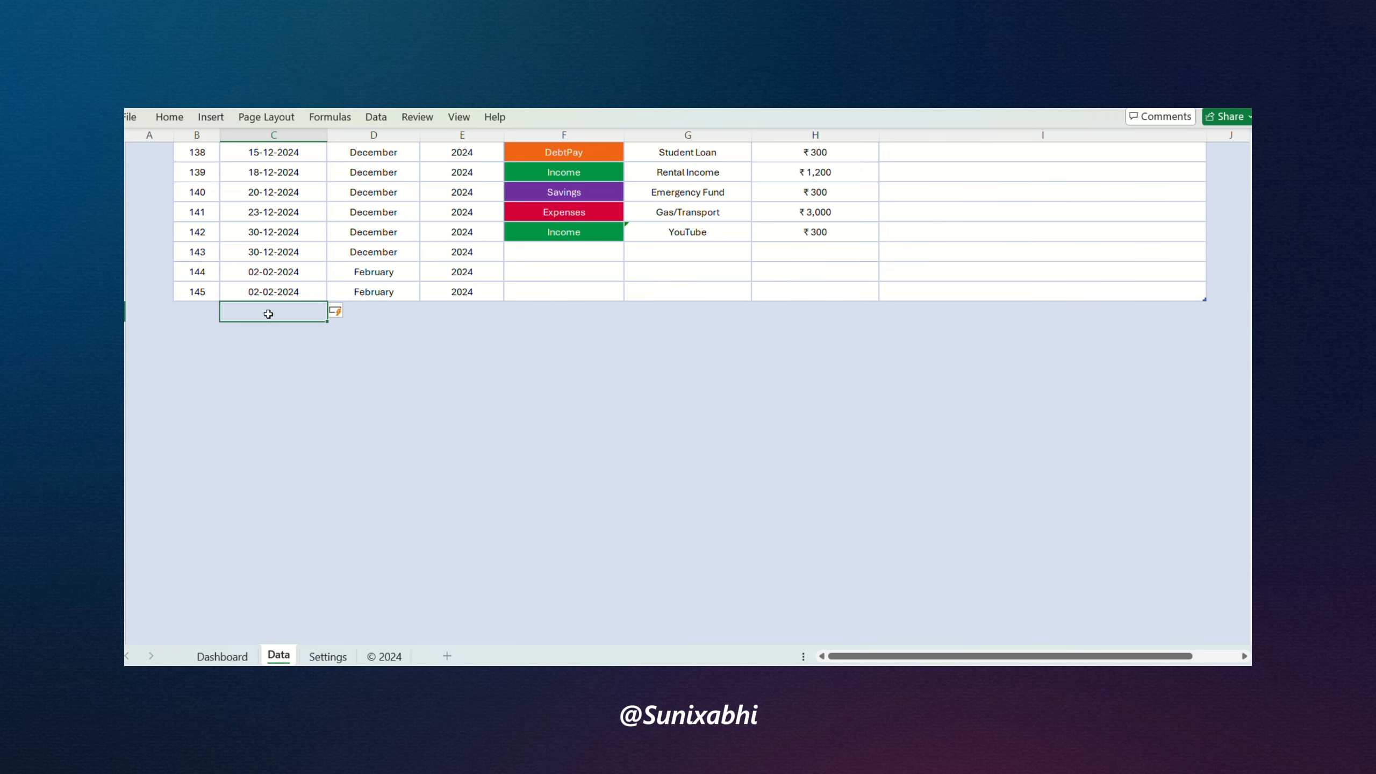
type("2 jan")
key("Return")
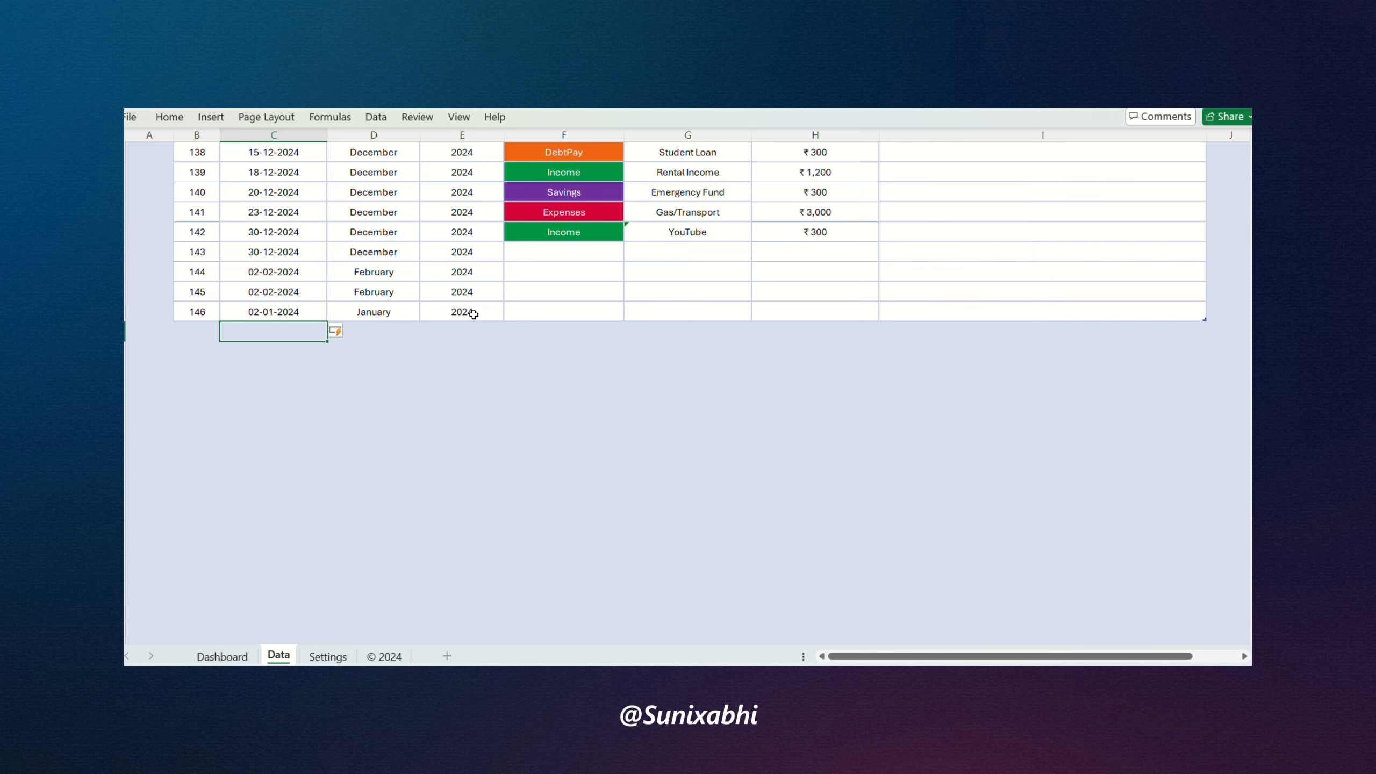
- Set the Category of entry 145 to Income and its Type to Test
scroll(298, 198, "up", 2)
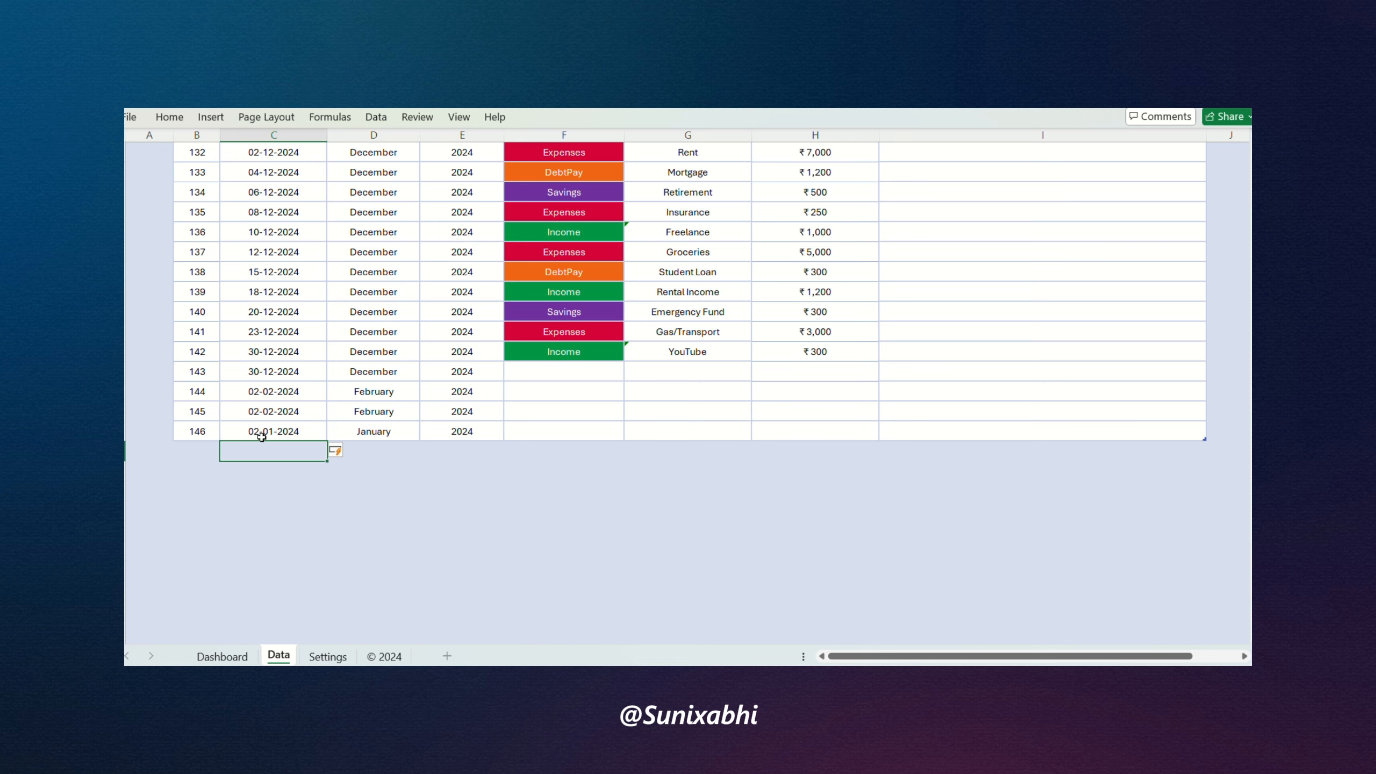
left_click(563, 411)
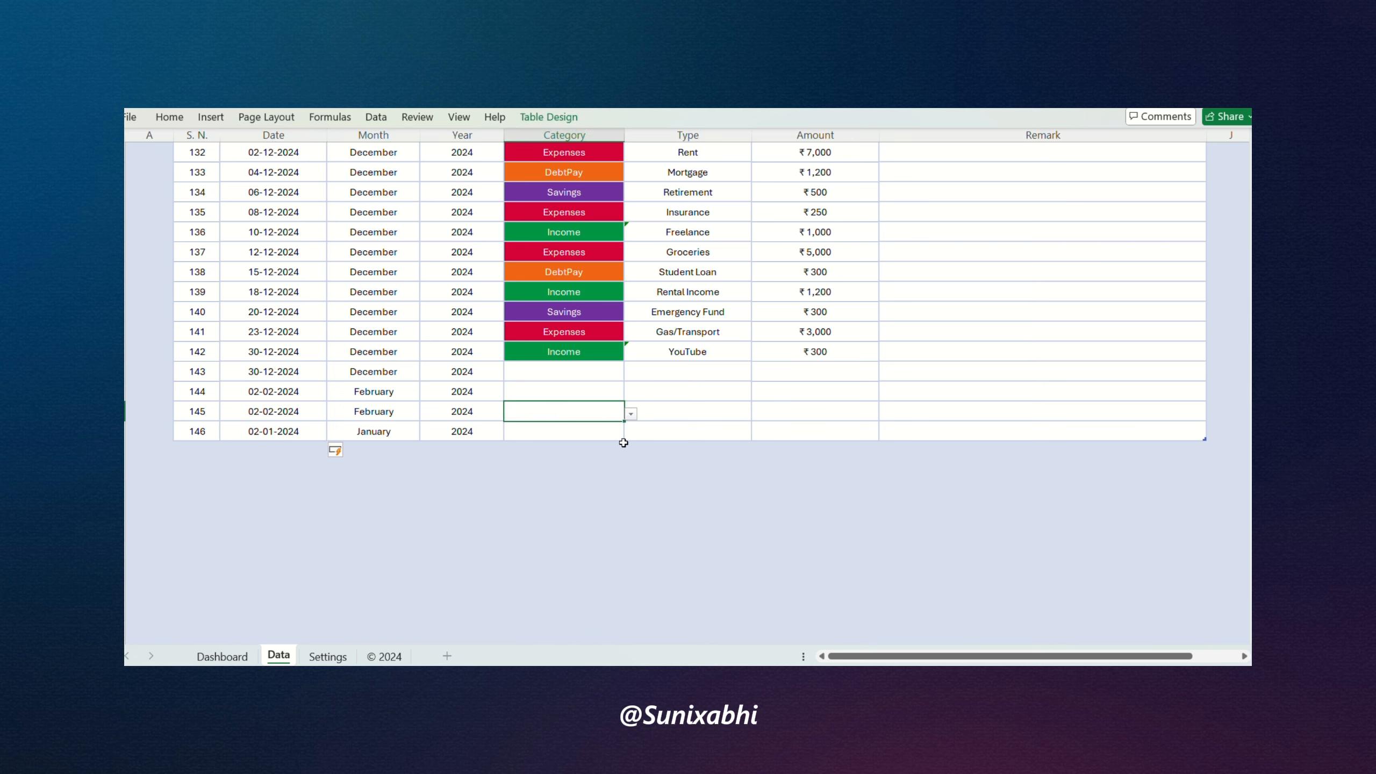
left_click(631, 413)
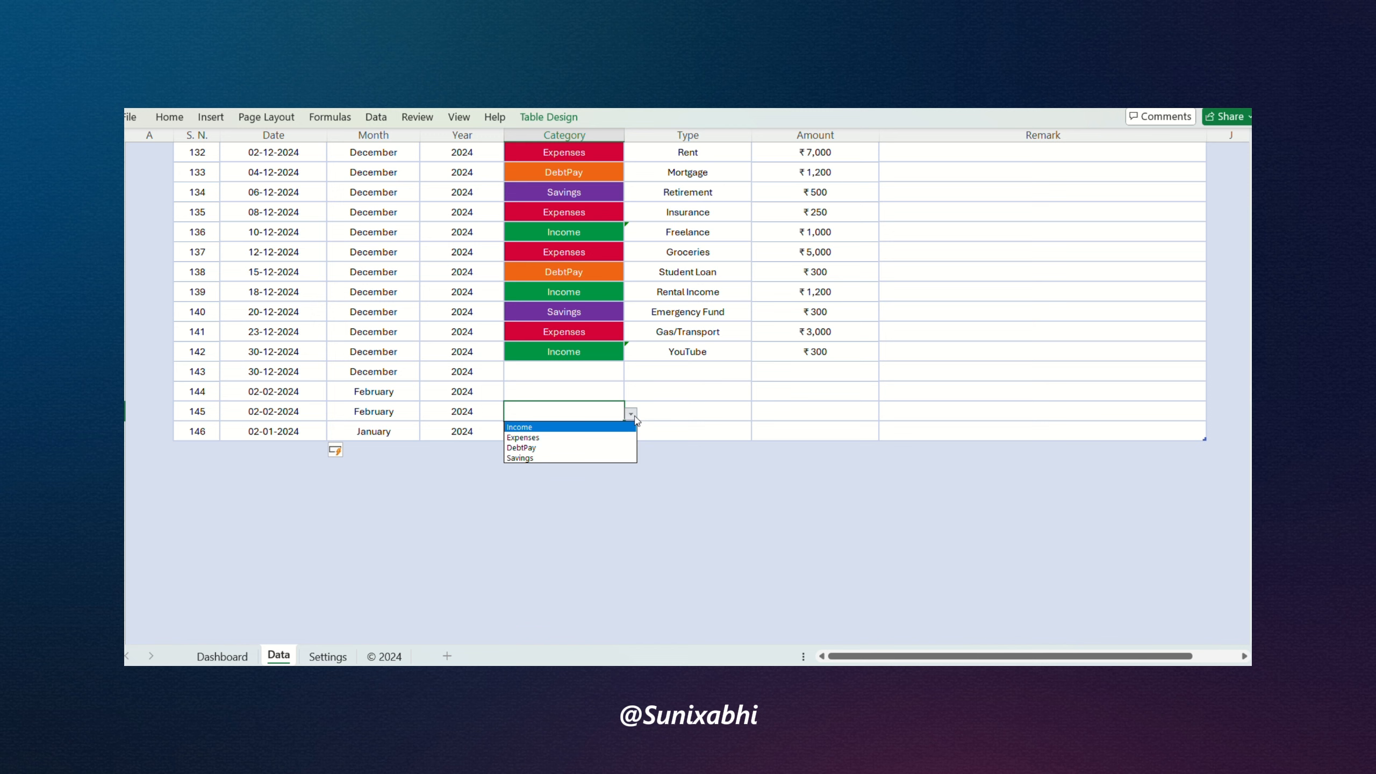
left_click(559, 430)
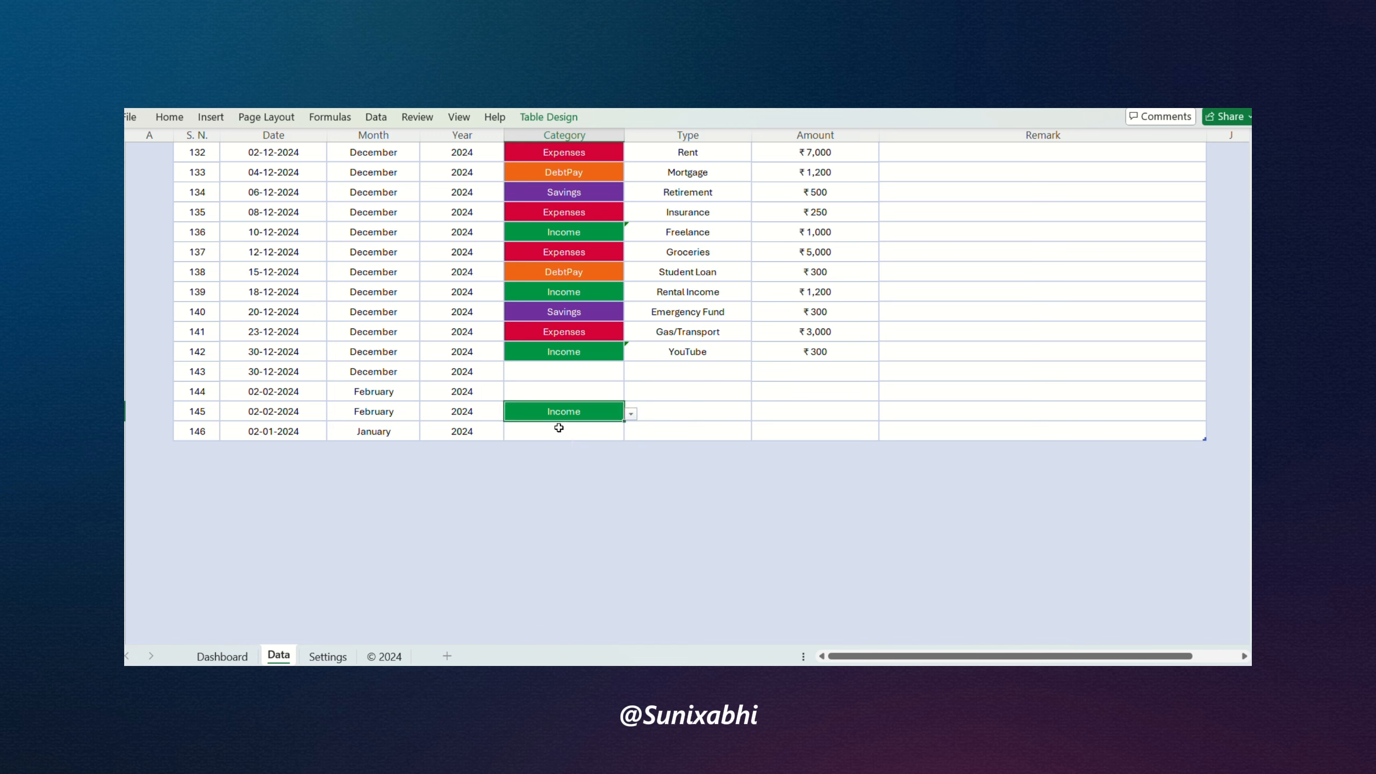
left_click(652, 406)
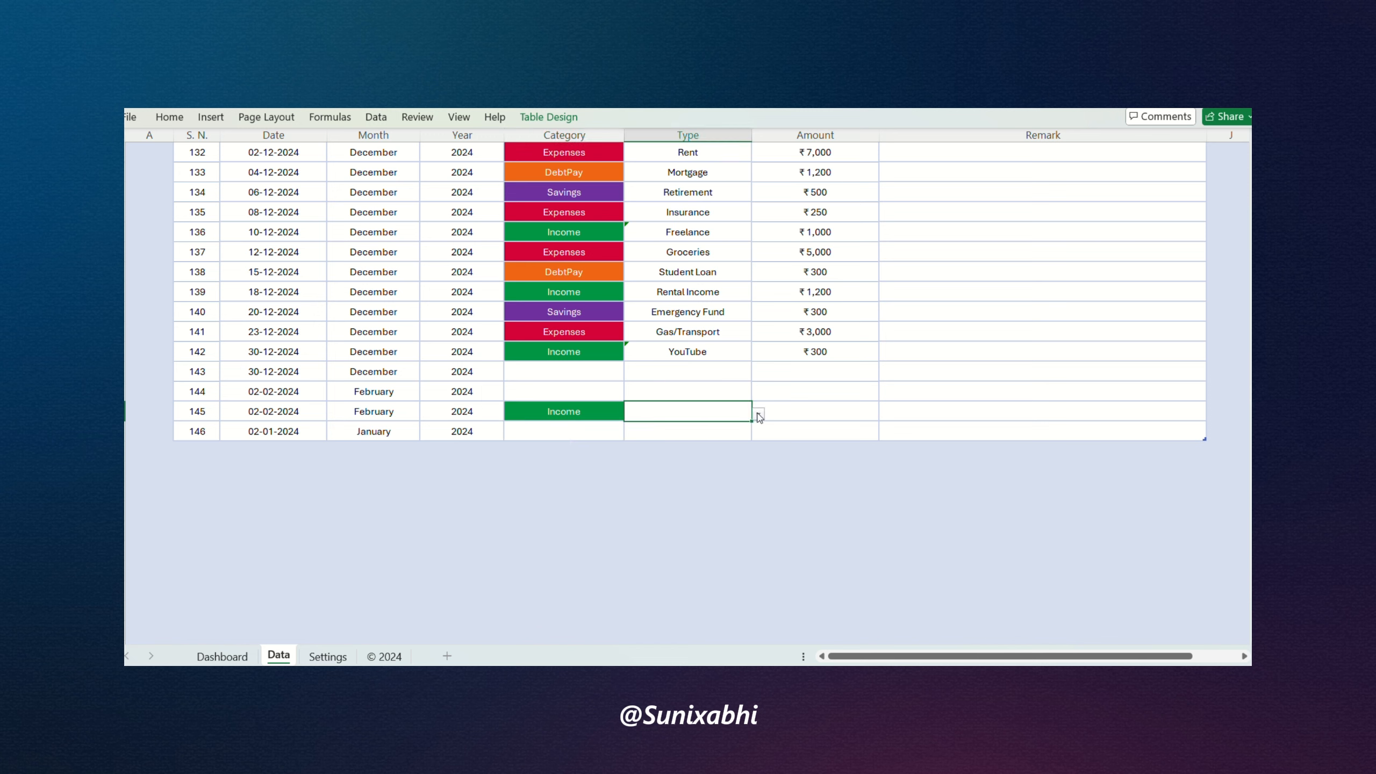
left_click(759, 414)
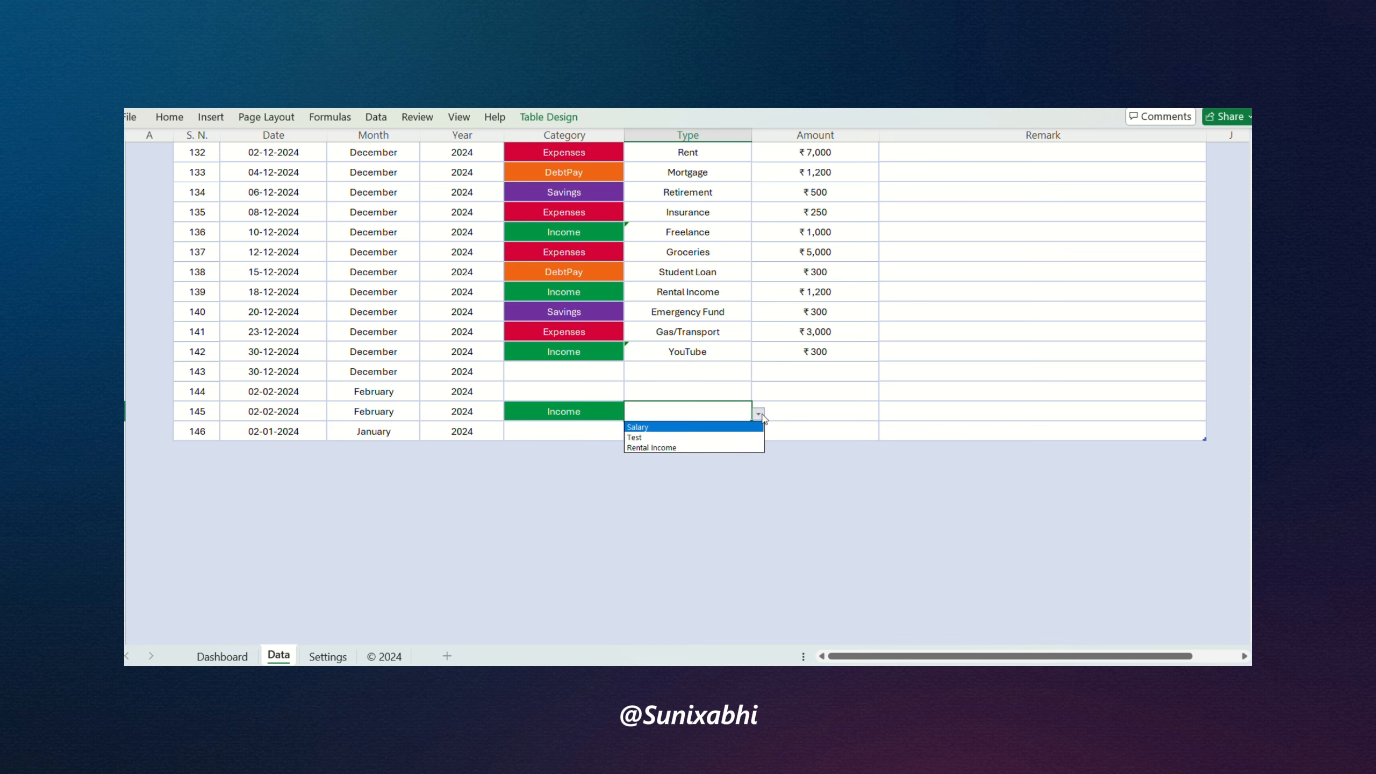
left_click(683, 438)
- Enter 2000 as the Amount of entry 145
left_click(804, 414)
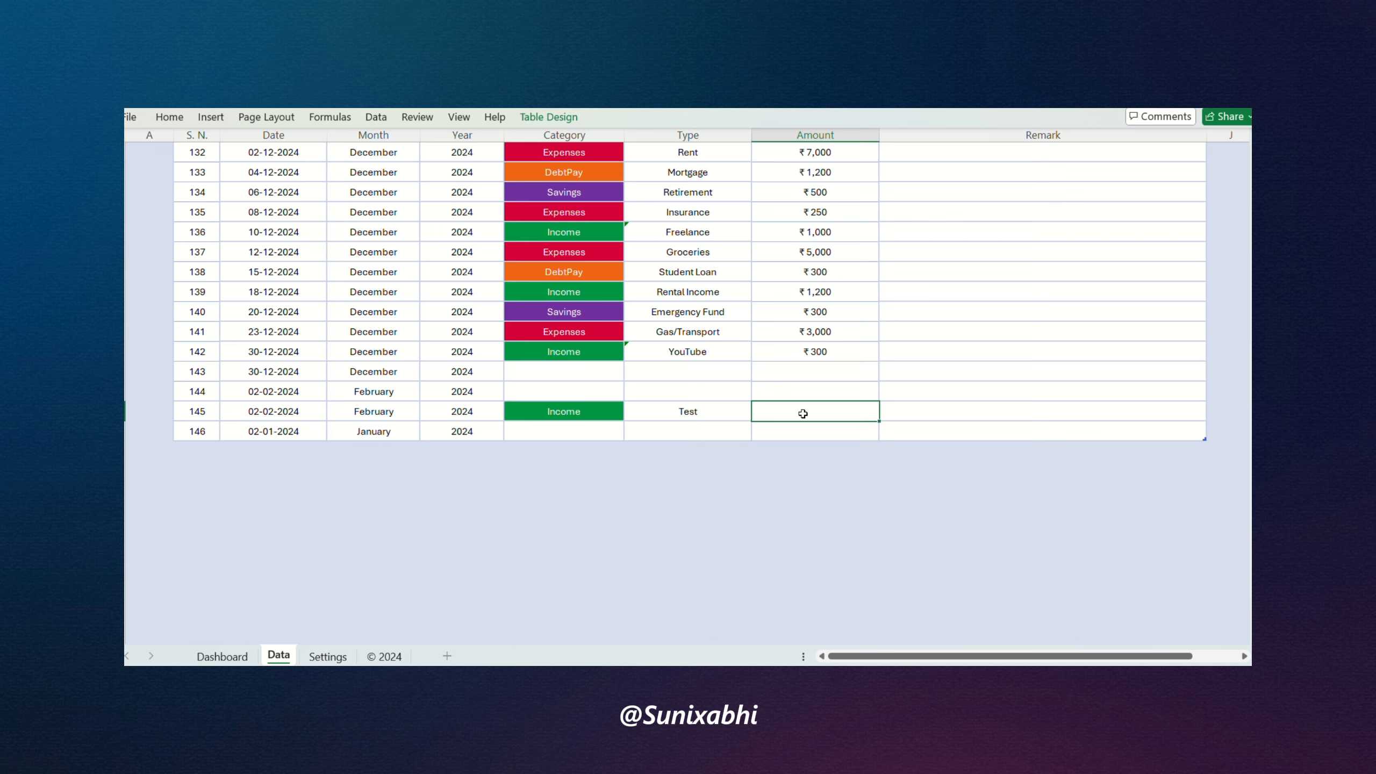
type("2000")
key("Return")
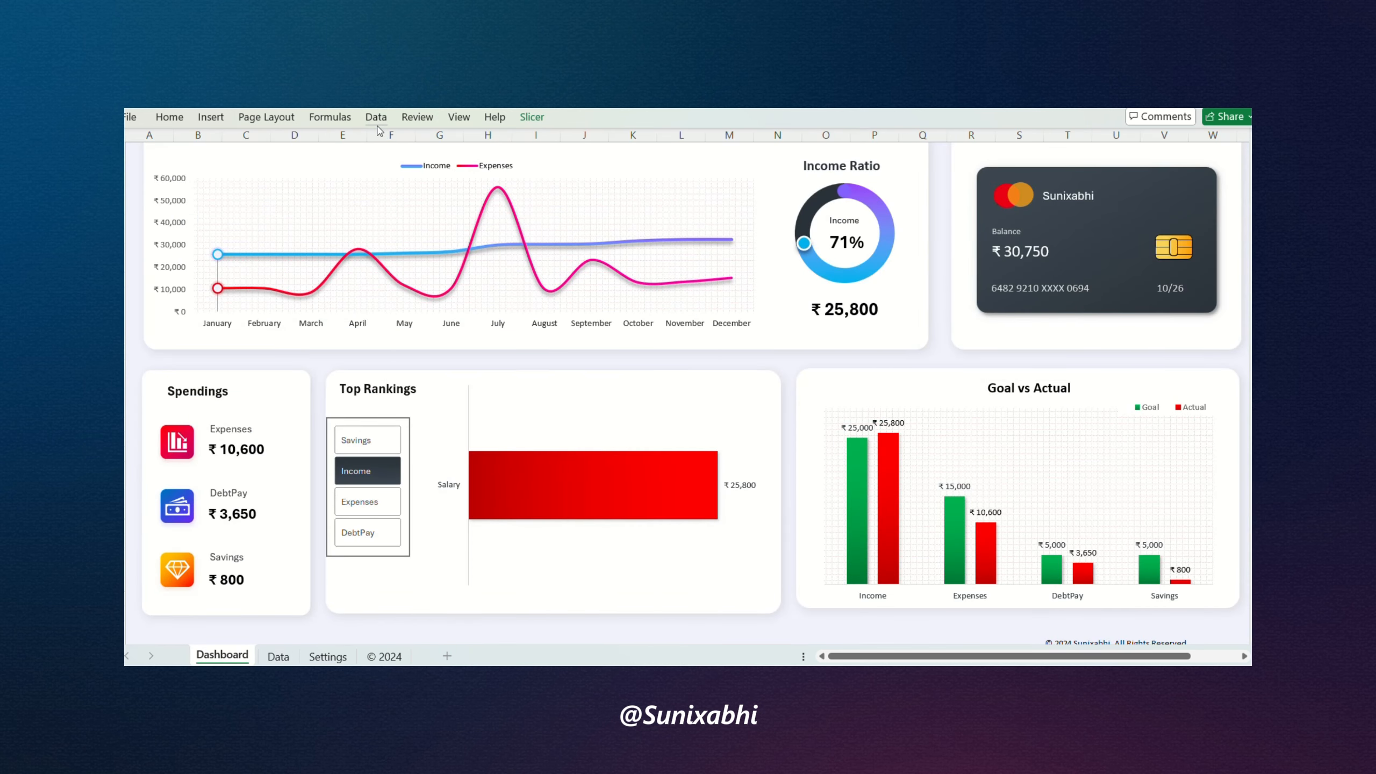
- Refresh all the workbook's data from the Dashboard sheet to include the new Test income entry
left_click(376, 118)
left_click(404, 157)
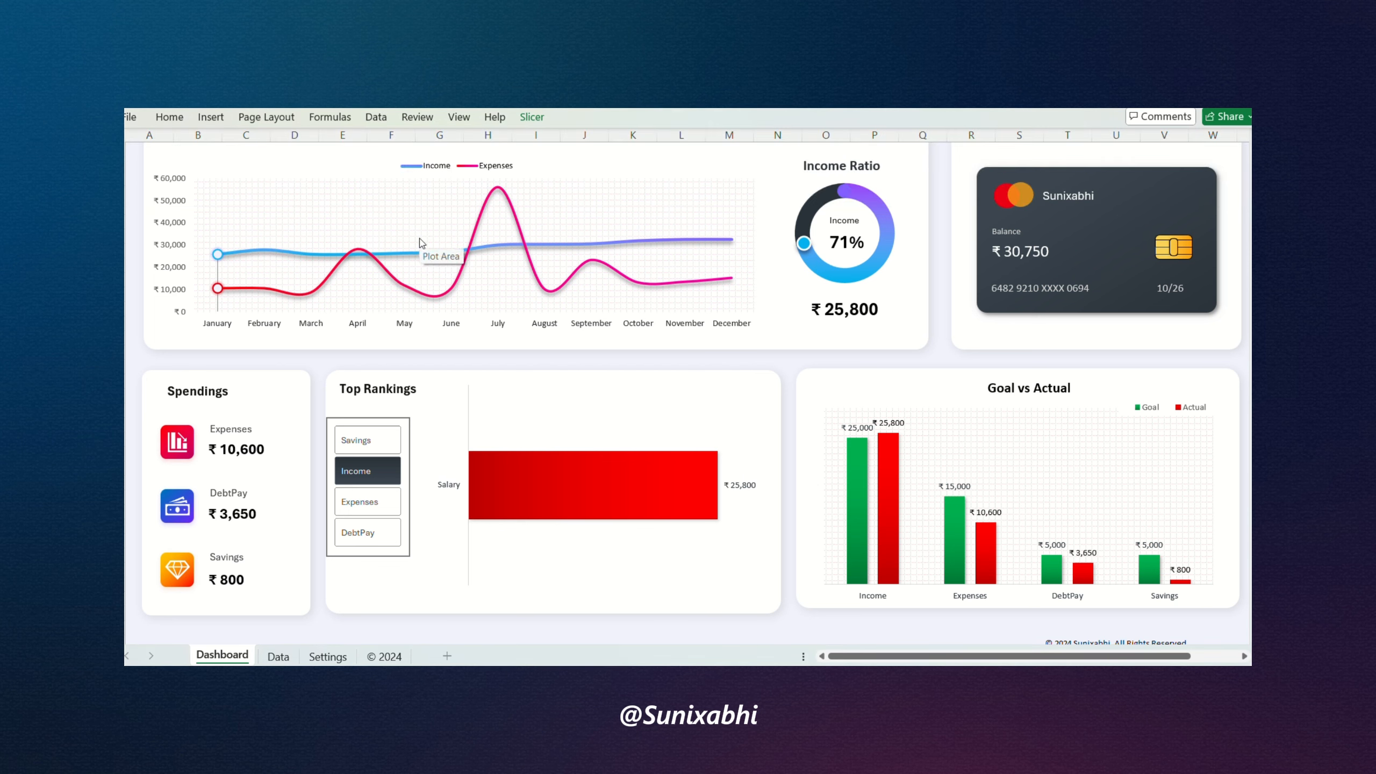
- Recheck the Test entry on the Data sheet and select Savings, Income, Expenses and DebtPay together in the Dashboard's Top Rankings slicer
left_click(289, 657)
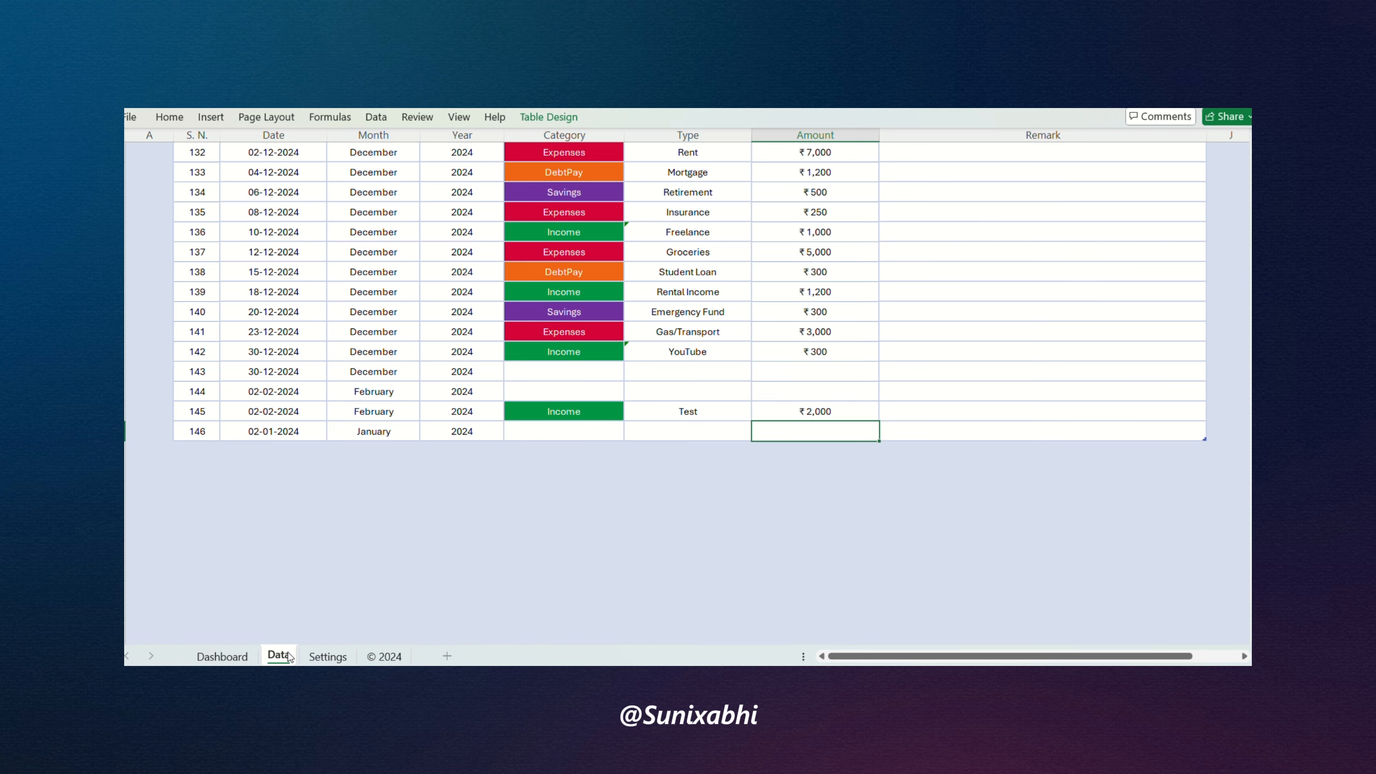
left_click(222, 657)
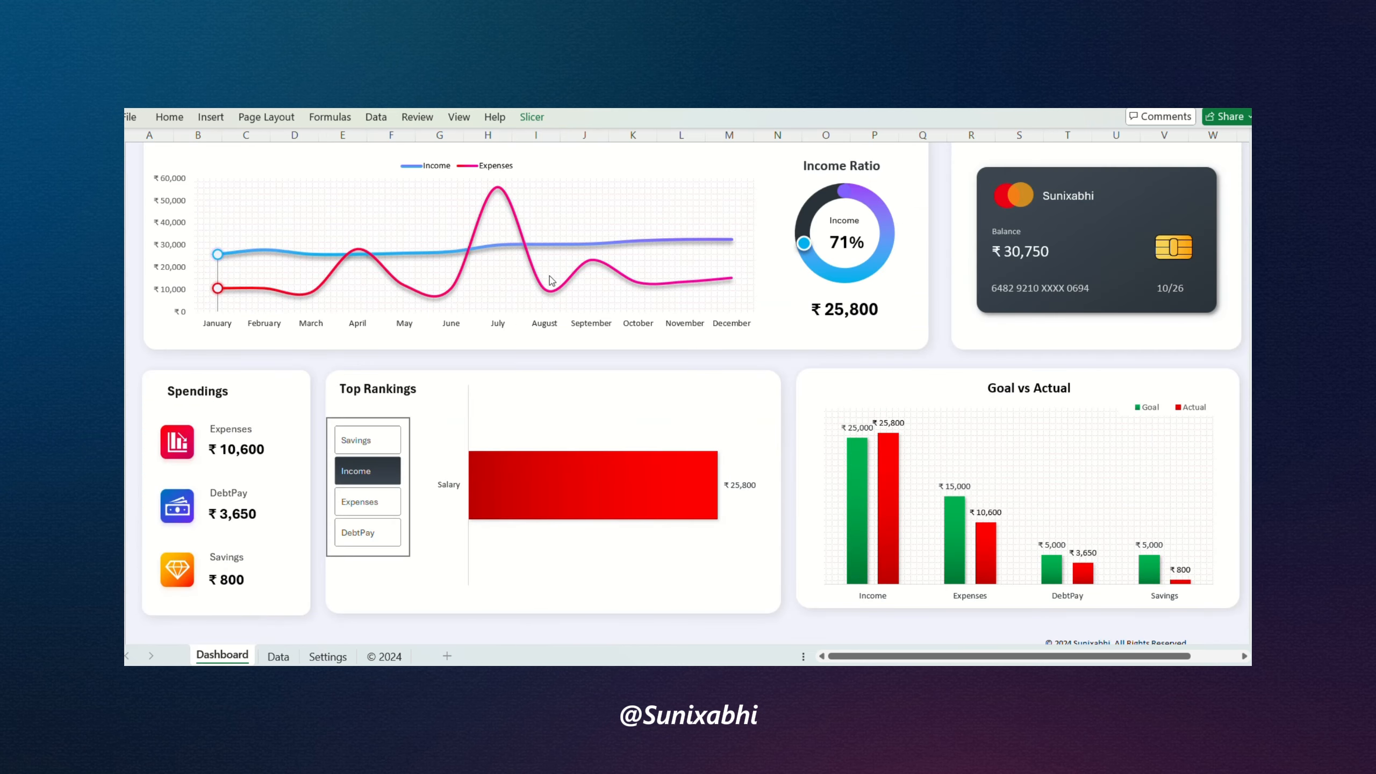
scroll(549, 276, "up", 1)
left_click_drag(367, 483, 369, 577)
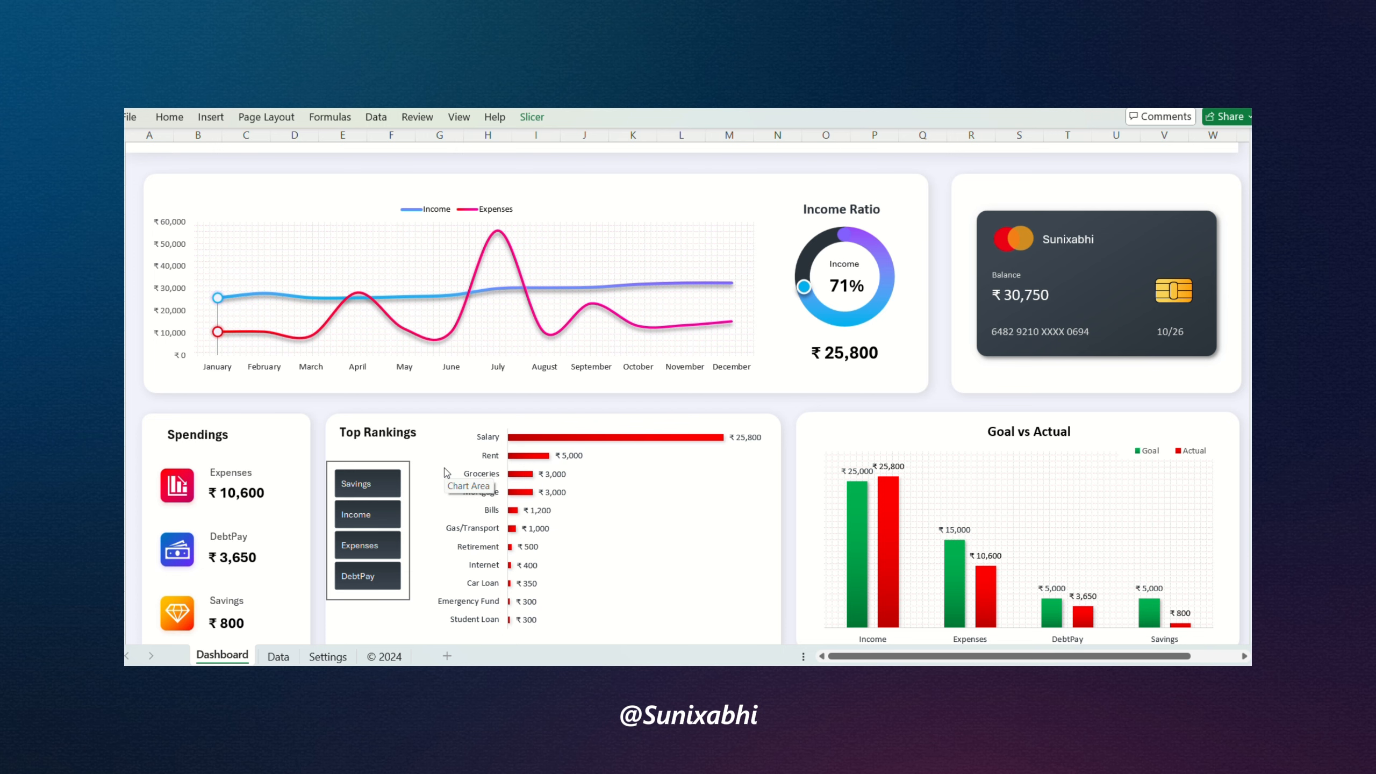
- Add Youtube below Rental Income in the Settings sheet's Income categories and open the © 2024 sheet
left_click(328, 656)
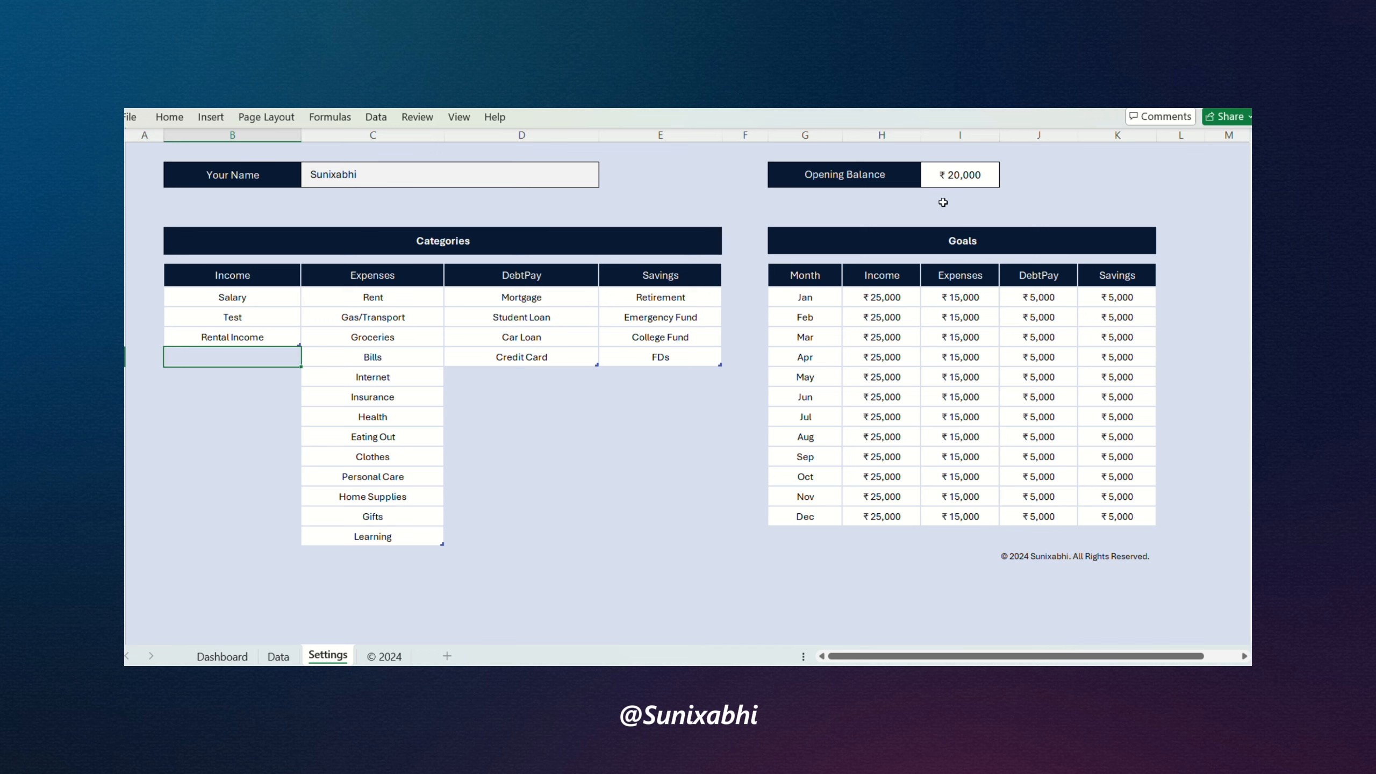
type("Youtube")
key("Return")
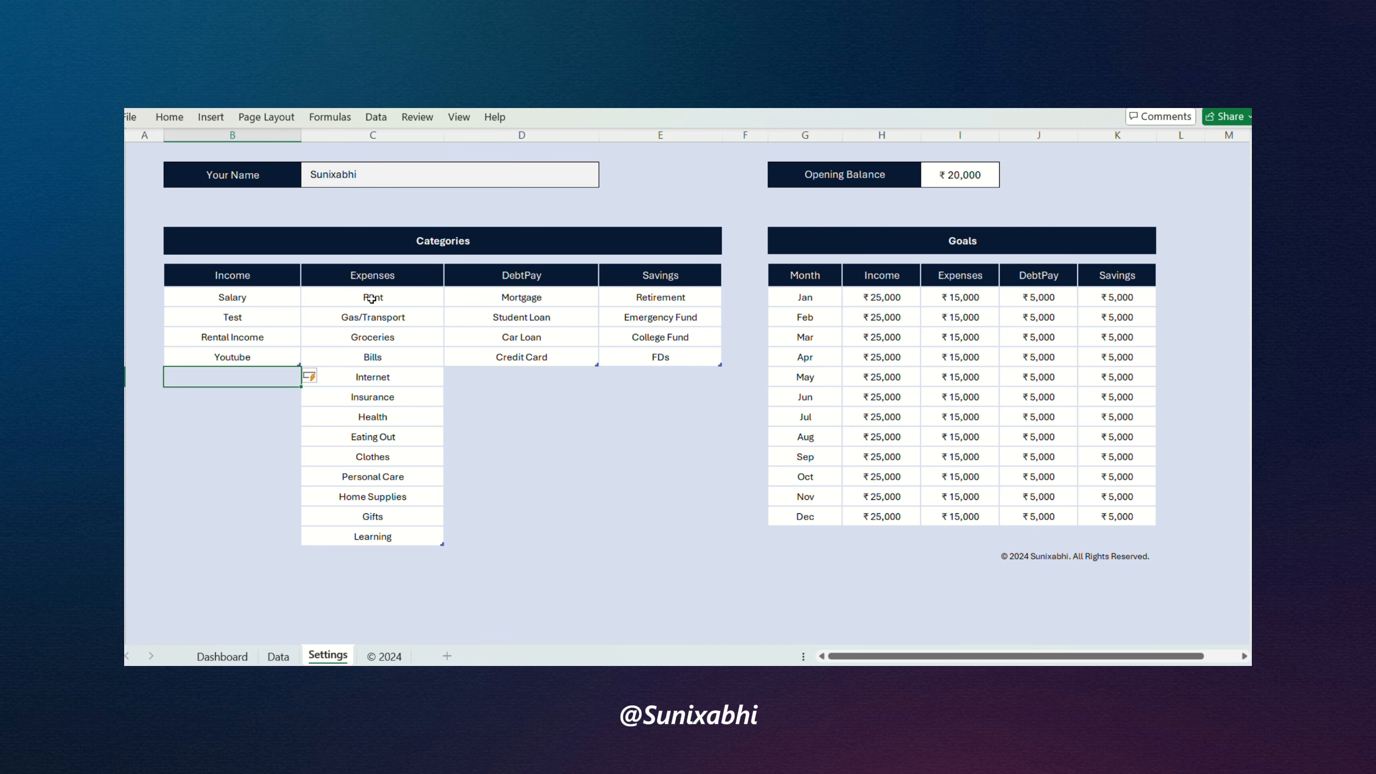
left_click(391, 656)
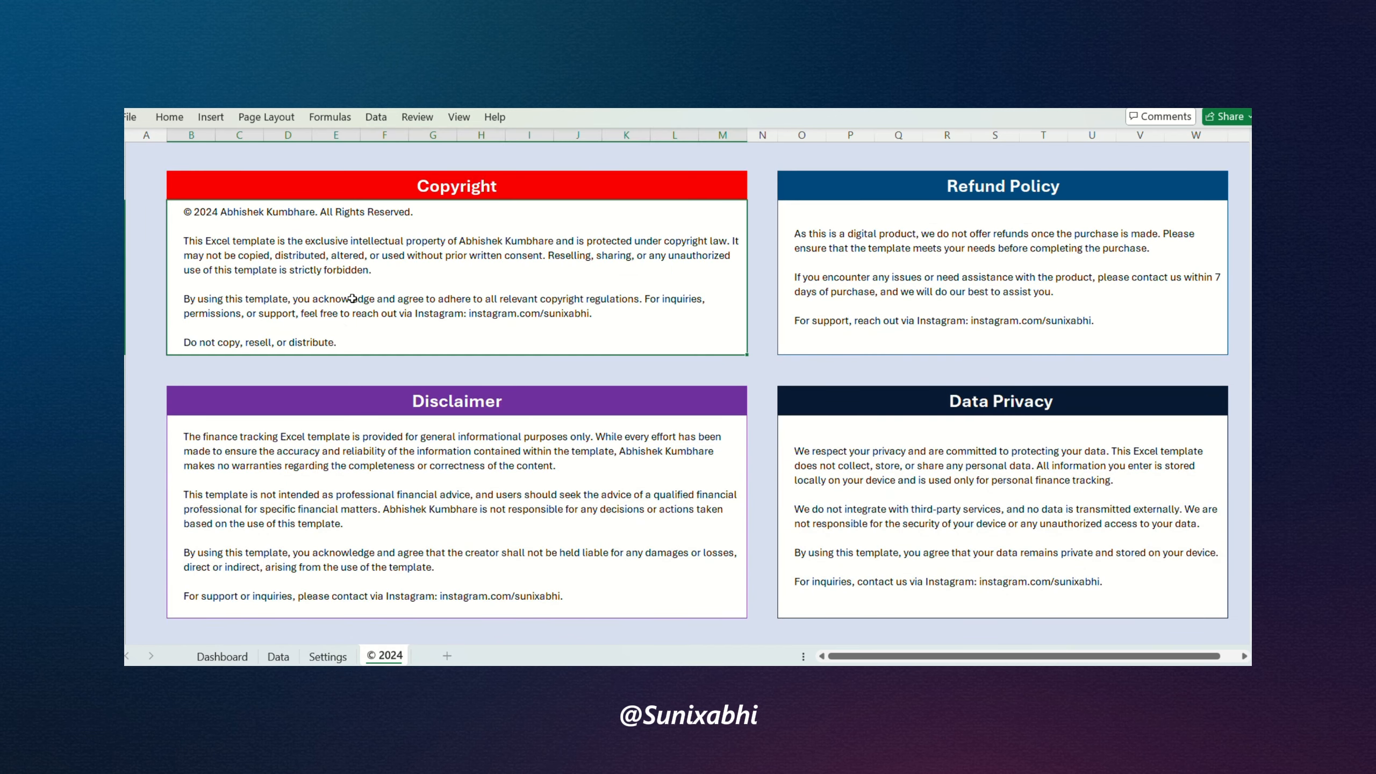